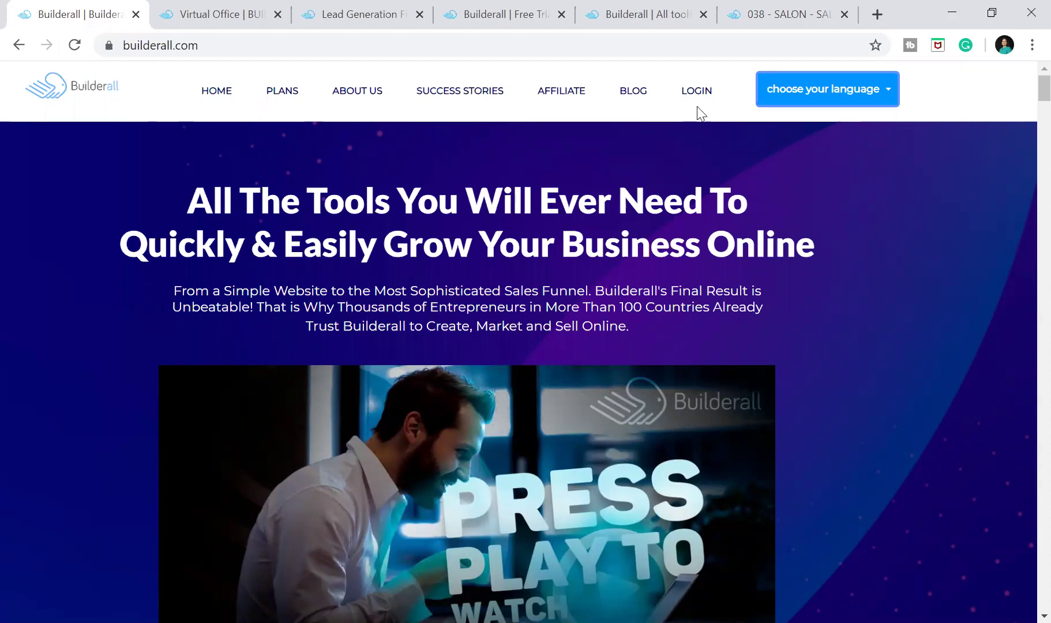
- Go from the Virtual Office to the Funnel Club Lead Generation Funnels page and return to its top
{"action": "left_click", "coordinate": [224, 18]}
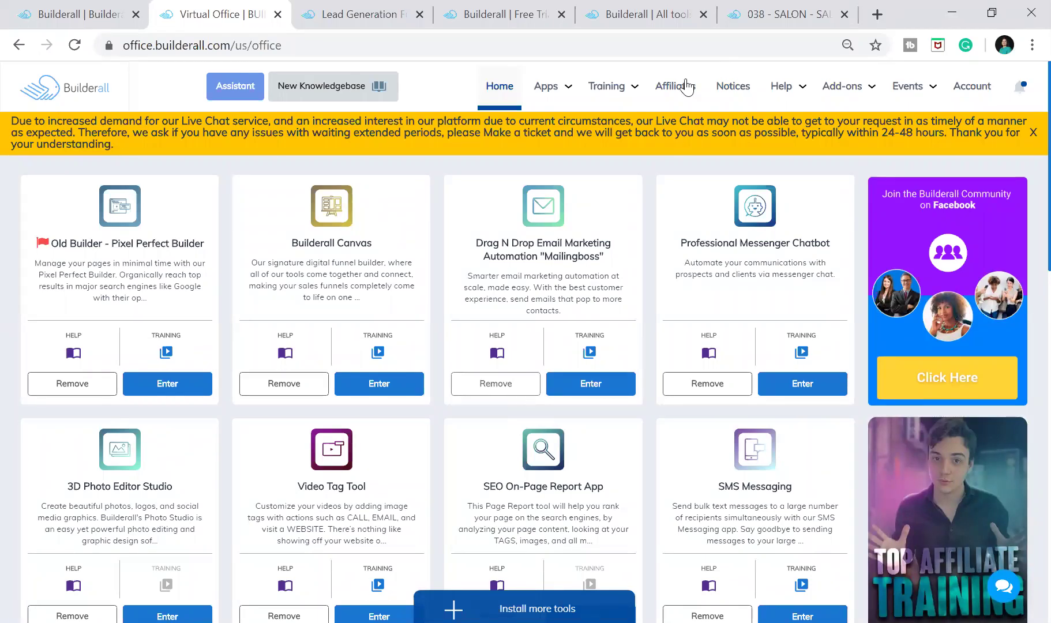
{"action": "left_click", "coordinate": [347, 21]}
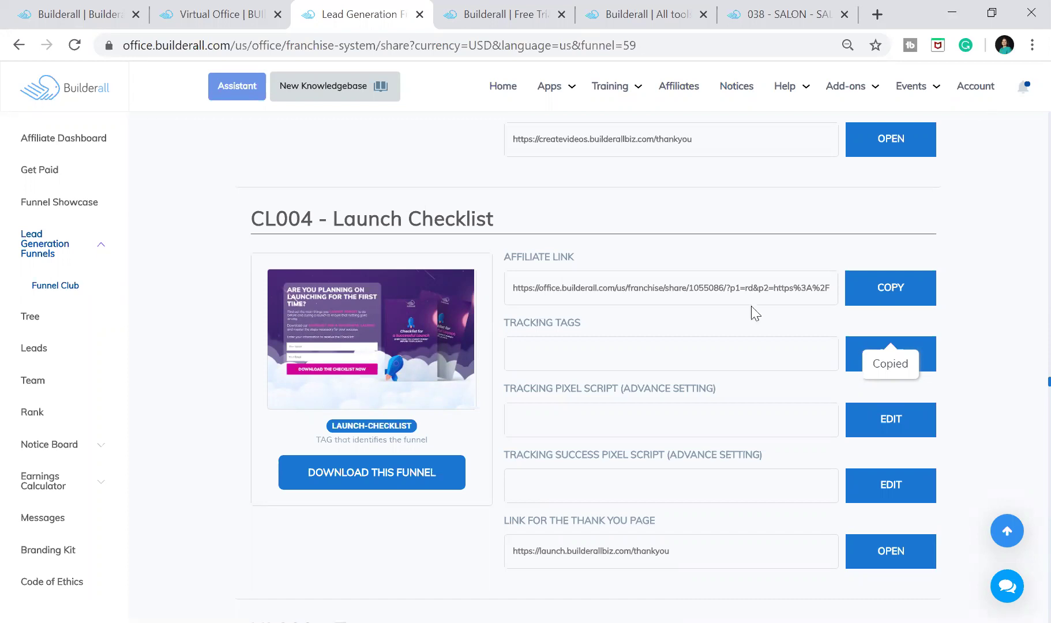
{"action": "key", "text": "Home"}
{"action": "scroll", "coordinate": [723, 388], "scroll_direction": "down", "scroll_amount": 8}
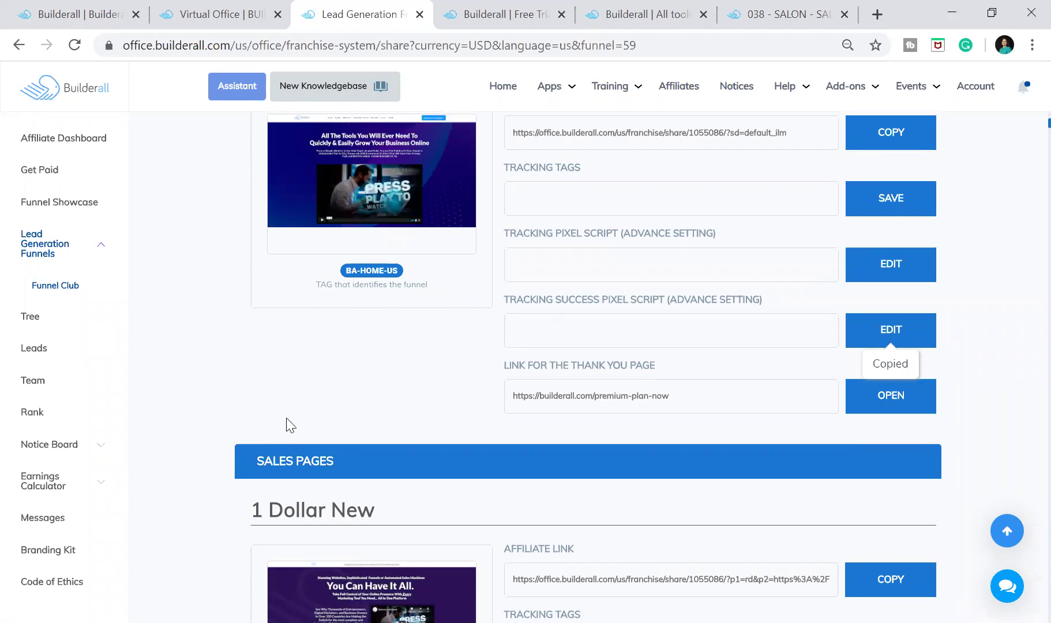
{"action": "scroll", "coordinate": [279, 416], "scroll_direction": "up", "scroll_amount": 1}
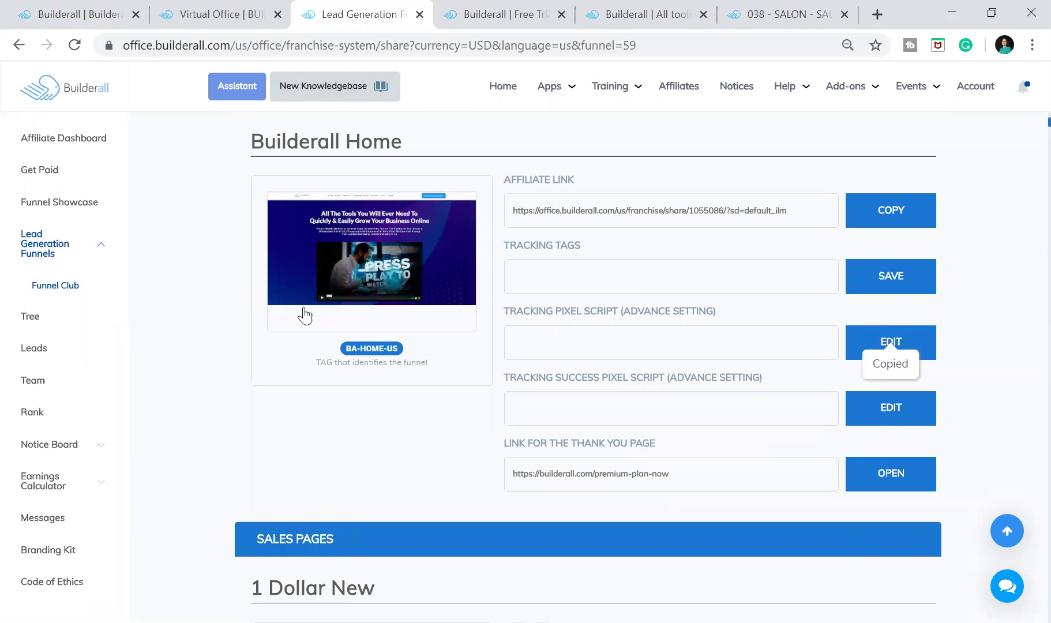
{"action": "scroll", "coordinate": [304, 316], "scroll_direction": "down", "scroll_amount": 4}
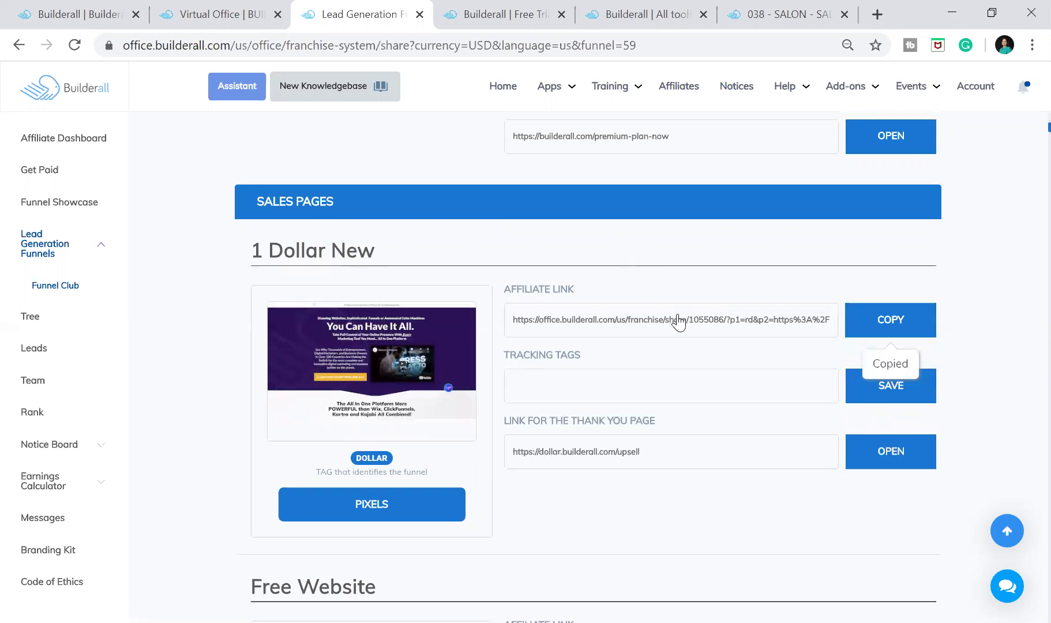
{"action": "scroll", "coordinate": [679, 317], "scroll_direction": "down", "scroll_amount": 1}
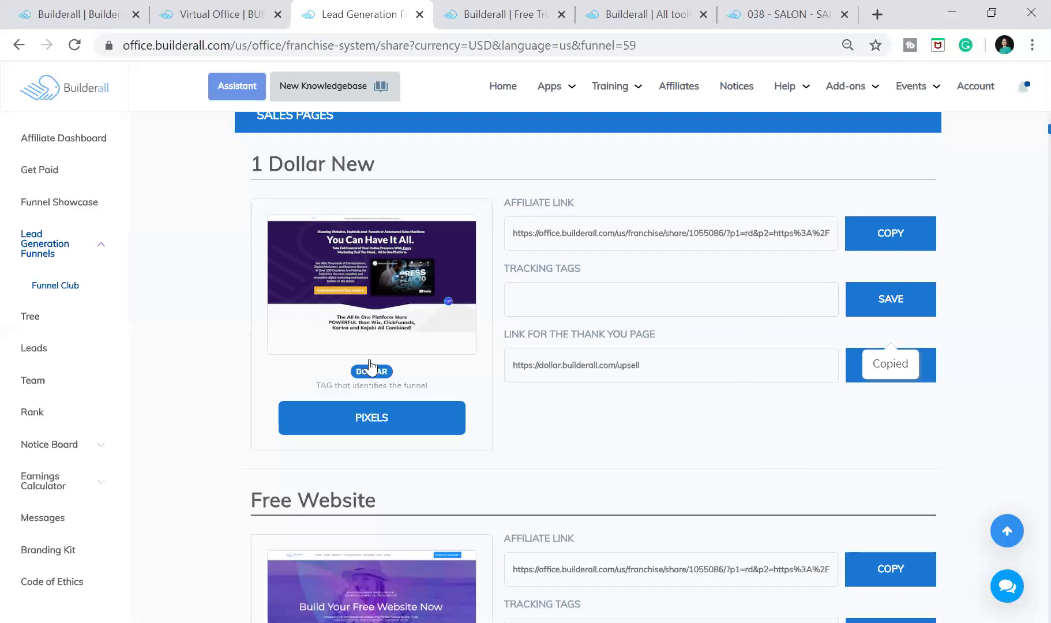
{"action": "scroll", "coordinate": [532, 419], "scroll_direction": "down", "scroll_amount": 3}
{"action": "scroll", "coordinate": [532, 419], "scroll_direction": "down", "scroll_amount": 1}
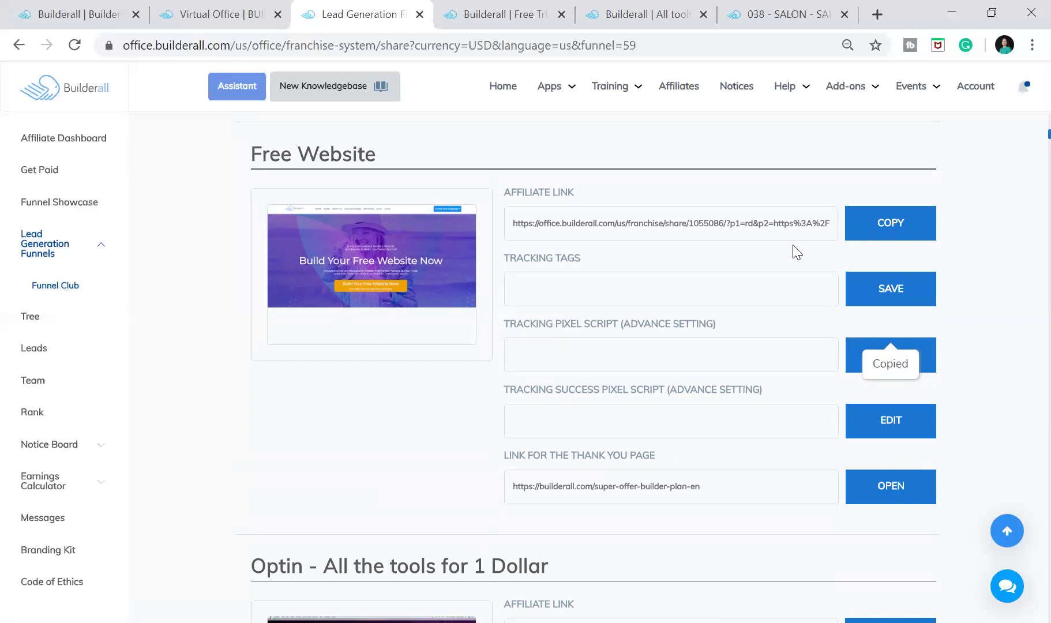
{"action": "scroll", "coordinate": [795, 251], "scroll_direction": "down", "scroll_amount": 5}
{"action": "scroll", "coordinate": [795, 252], "scroll_direction": "down", "scroll_amount": 3}
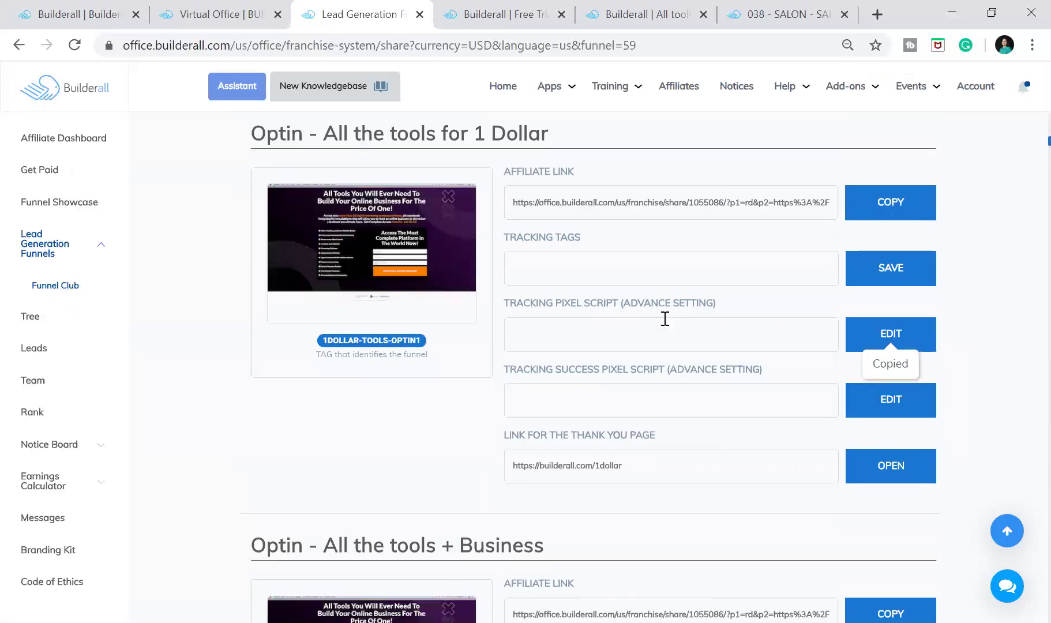
{"action": "scroll", "coordinate": [665, 319], "scroll_direction": "down", "scroll_amount": 1}
{"action": "scroll", "coordinate": [624, 345], "scroll_direction": "down", "scroll_amount": 3}
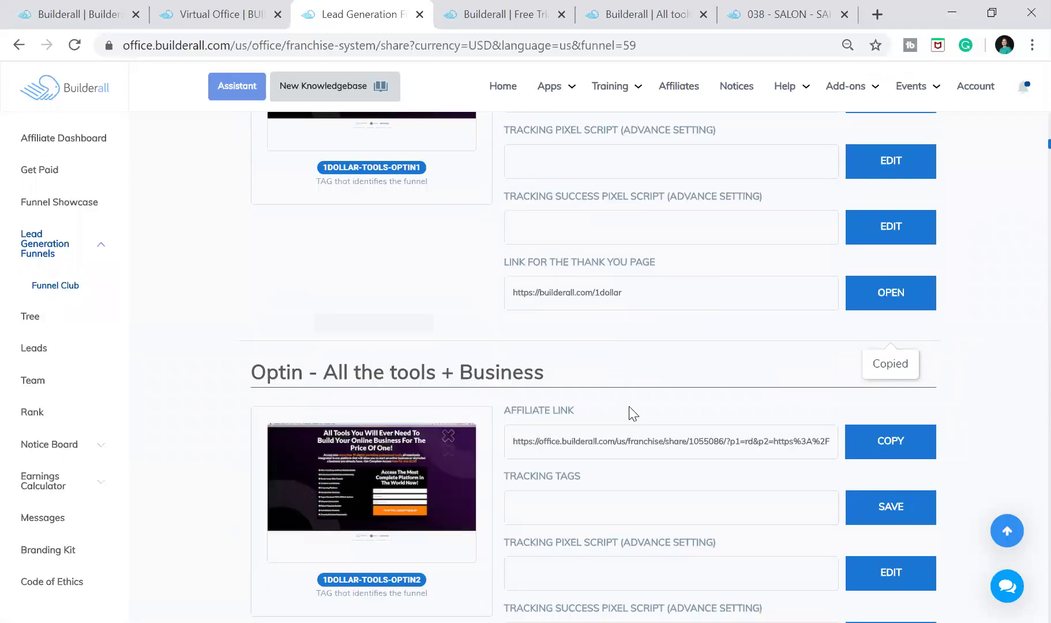
{"action": "scroll", "coordinate": [632, 411], "scroll_direction": "up", "scroll_amount": 2}
{"action": "scroll", "coordinate": [353, 174], "scroll_direction": "up", "scroll_amount": 3}
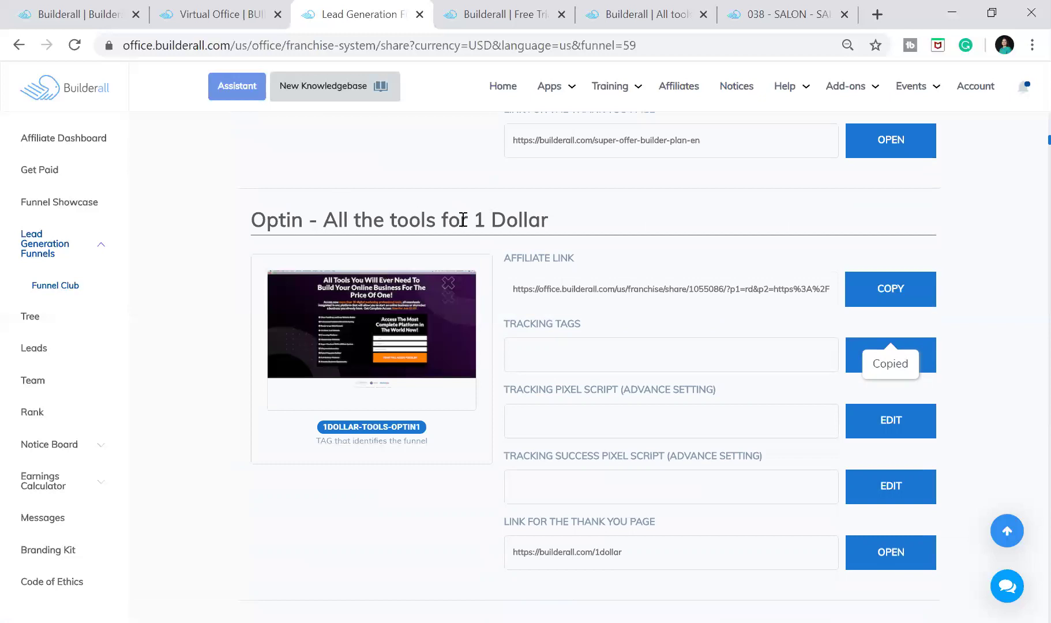
- Scan the 'Optin – All the tools' headings down to Tools Showcase, highlighting '1 Dollar' and 'All the tools + Business'
{"action": "left_click_drag", "start_coordinate": [435, 222], "coordinate": [563, 226]}
{"action": "left_click", "coordinate": [500, 218]}
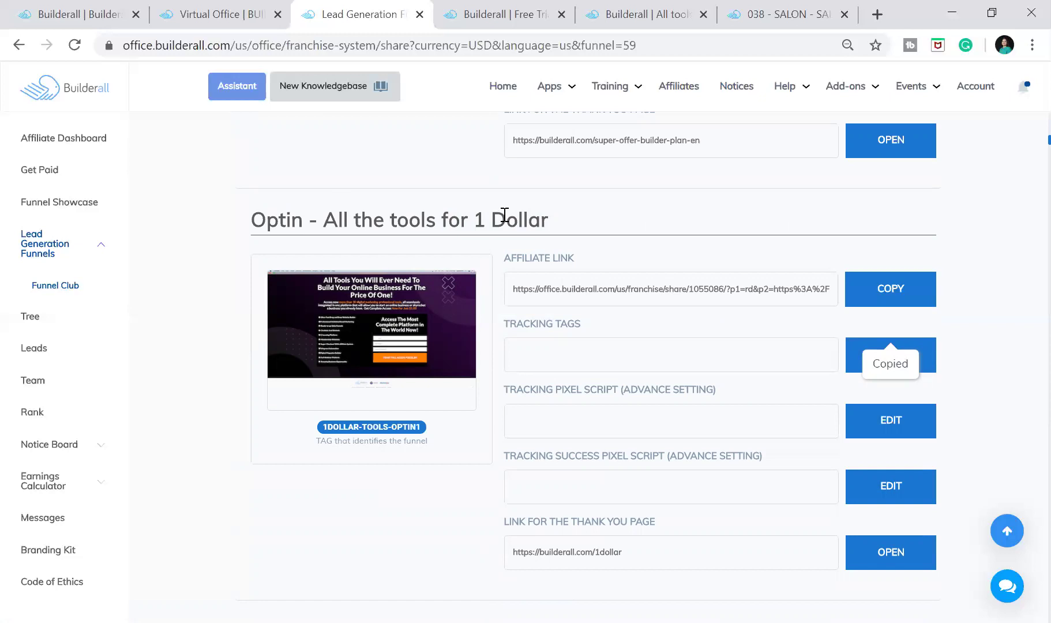
{"action": "scroll", "coordinate": [488, 220], "scroll_direction": "down", "scroll_amount": 3}
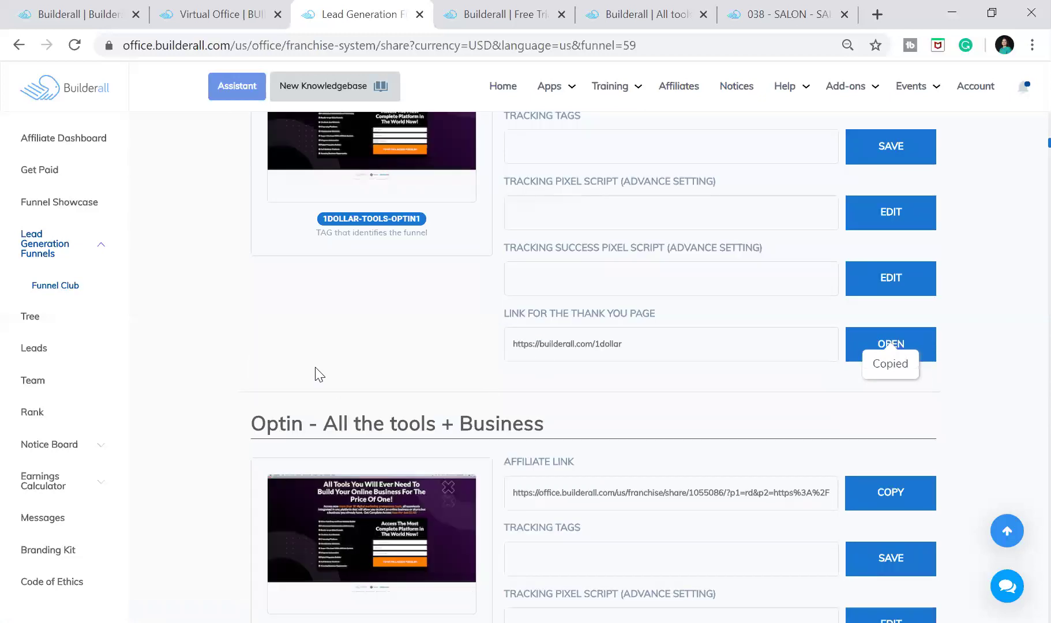
{"action": "scroll", "coordinate": [488, 386], "scroll_direction": "down", "scroll_amount": 1}
{"action": "mouse_move", "coordinate": [320, 371]}
{"action": "left_mouse_down"}
{"action": "mouse_move", "coordinate": [534, 378]}
{"action": "mouse_move", "coordinate": [549, 388]}
{"action": "left_mouse_up"}
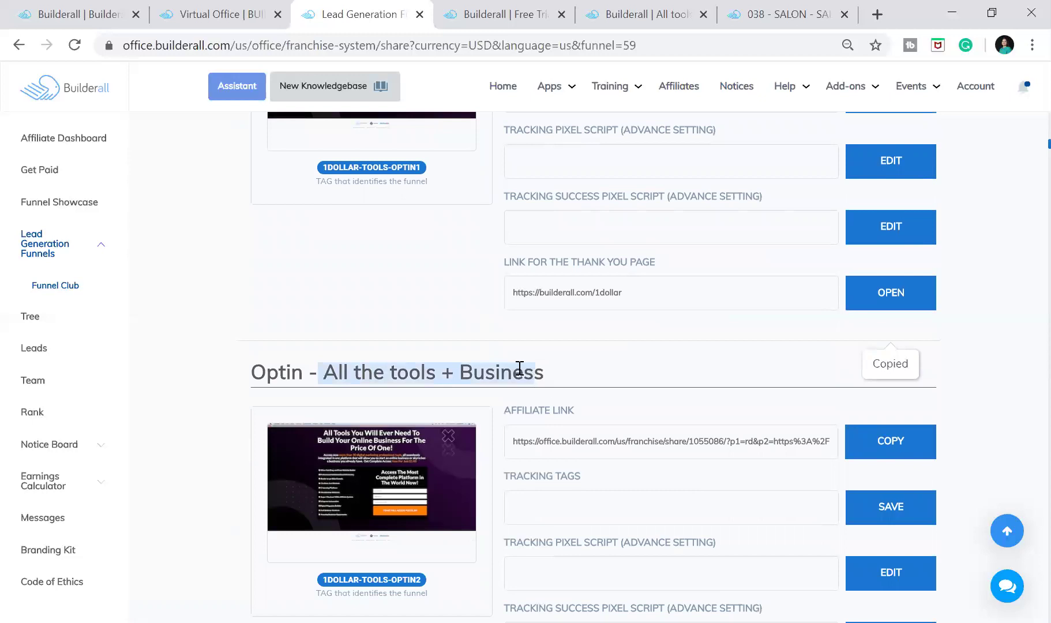
{"action": "left_click", "coordinate": [646, 377]}
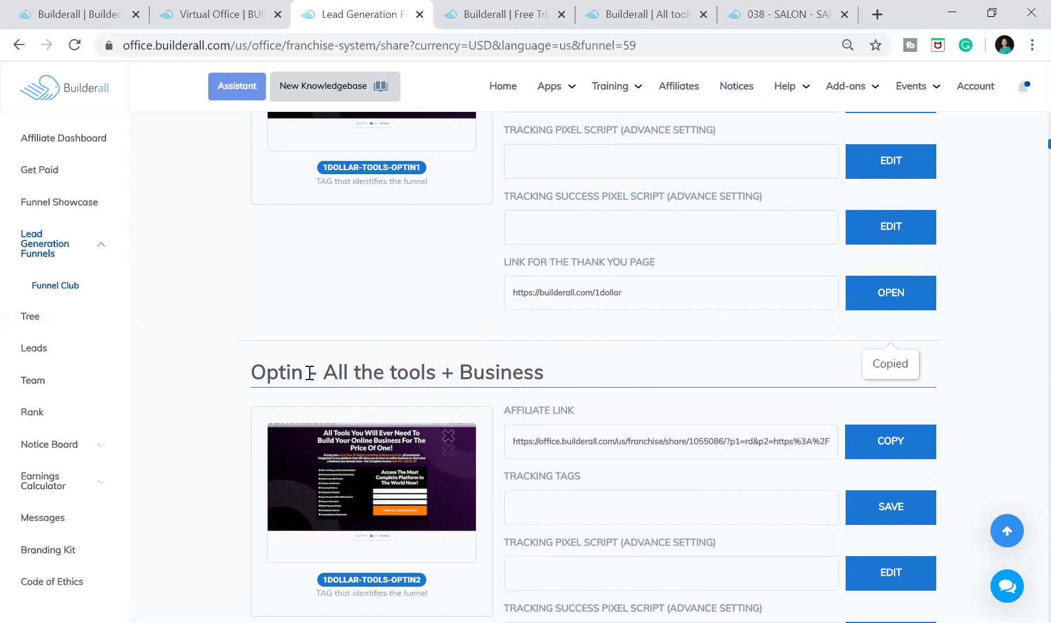
{"action": "left_click_drag", "start_coordinate": [320, 372], "coordinate": [543, 374]}
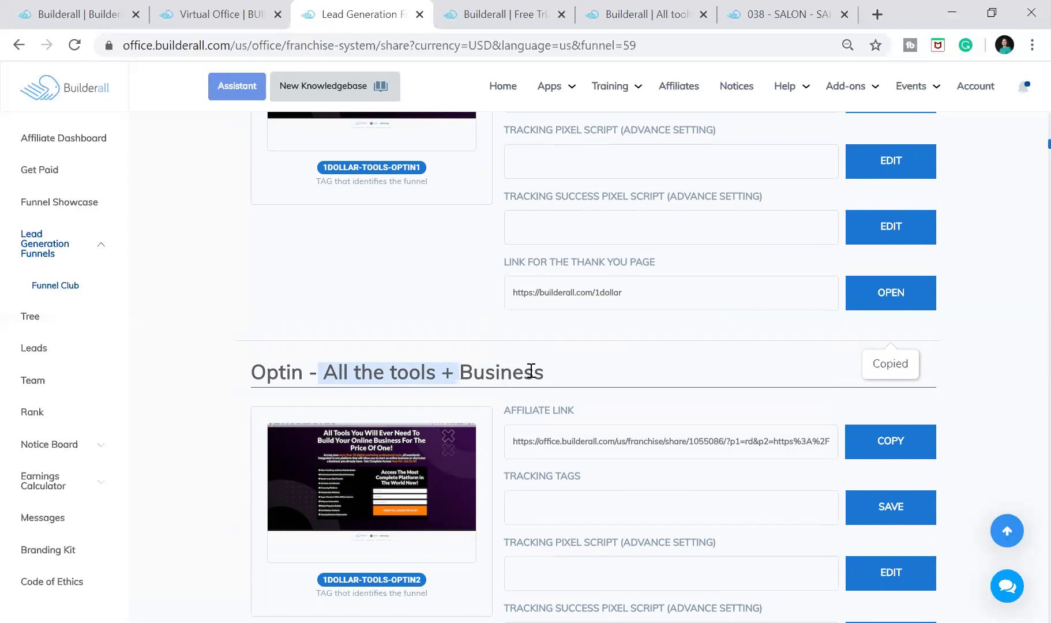
{"action": "left_click", "coordinate": [501, 372]}
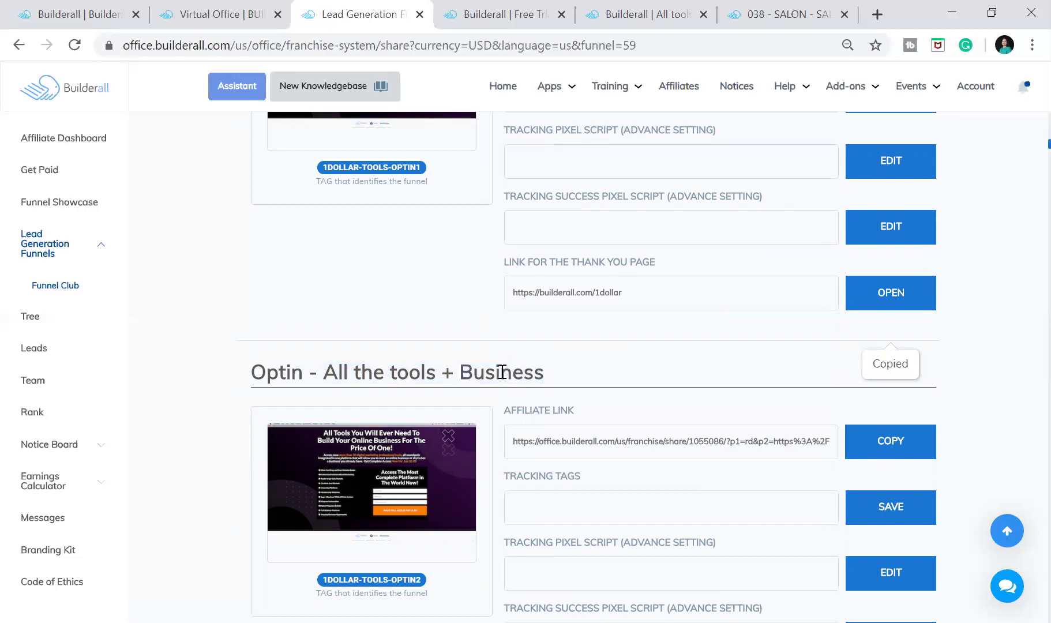
{"action": "scroll", "coordinate": [504, 374], "scroll_direction": "down", "scroll_amount": 1}
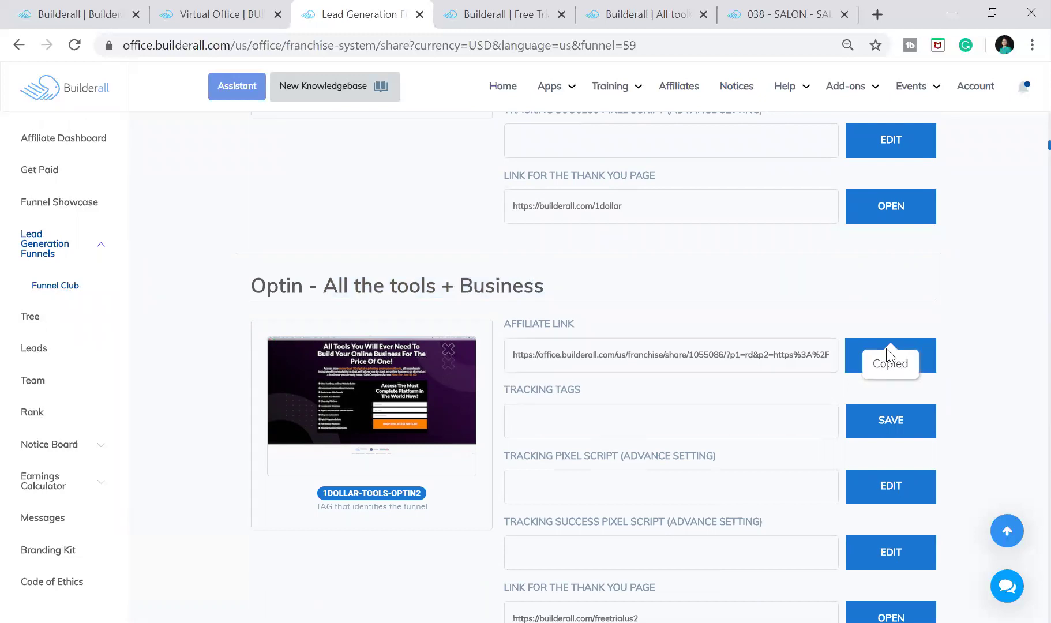
{"action": "scroll", "coordinate": [895, 357], "scroll_direction": "down", "scroll_amount": 4}
{"action": "scroll", "coordinate": [361, 275], "scroll_direction": "down", "scroll_amount": 3}
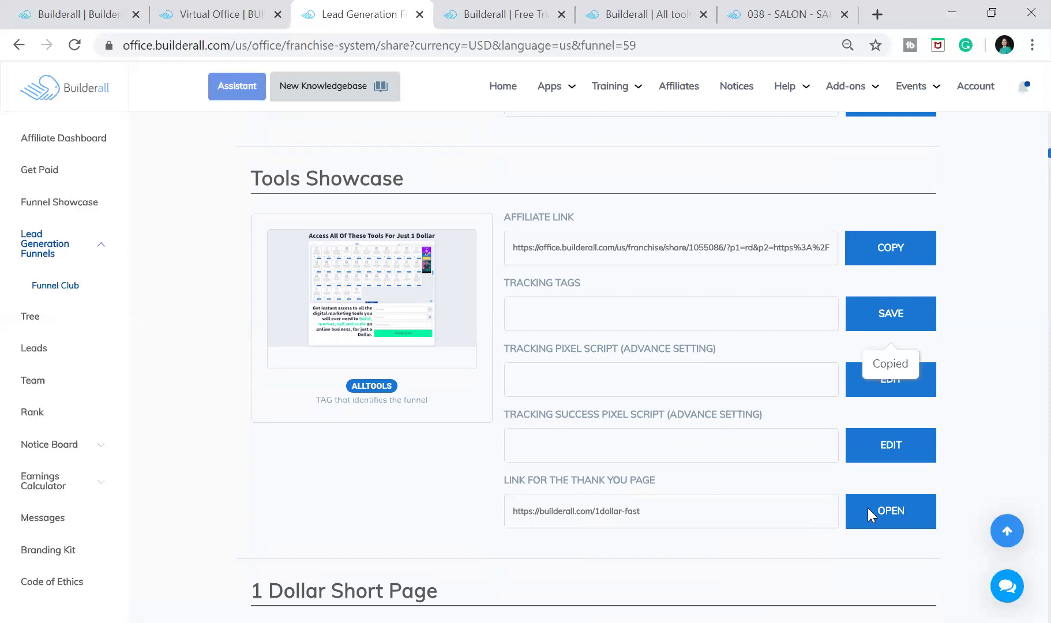
{"action": "scroll", "coordinate": [868, 508], "scroll_direction": "down", "scroll_amount": 1}
{"action": "scroll", "coordinate": [640, 296], "scroll_direction": "down", "scroll_amount": 4}
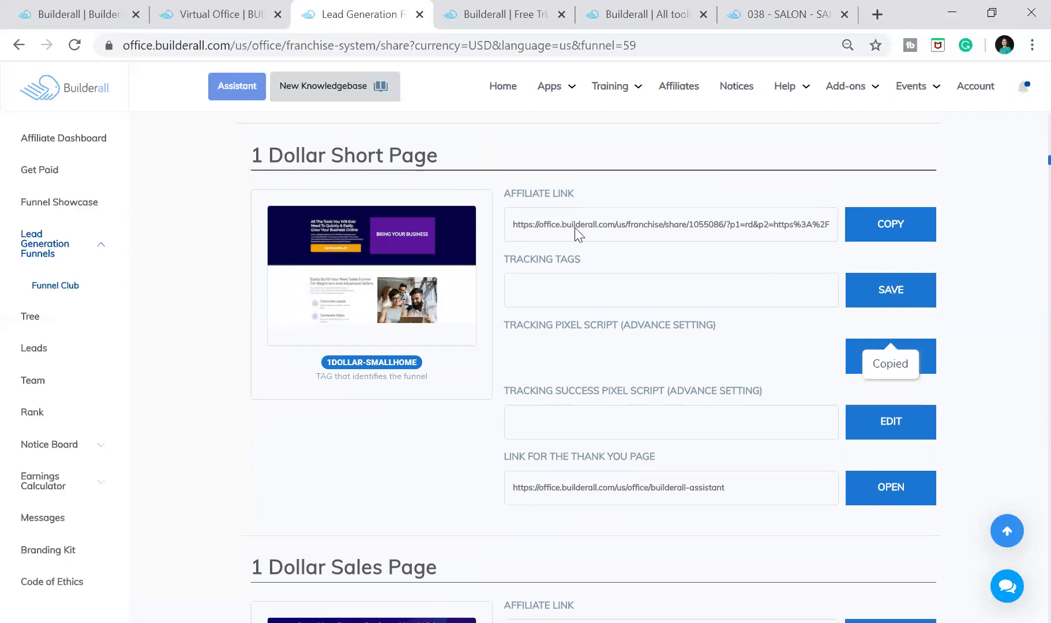
{"action": "scroll", "coordinate": [661, 354], "scroll_direction": "down", "scroll_amount": 4}
{"action": "scroll", "coordinate": [797, 450], "scroll_direction": "down", "scroll_amount": 4}
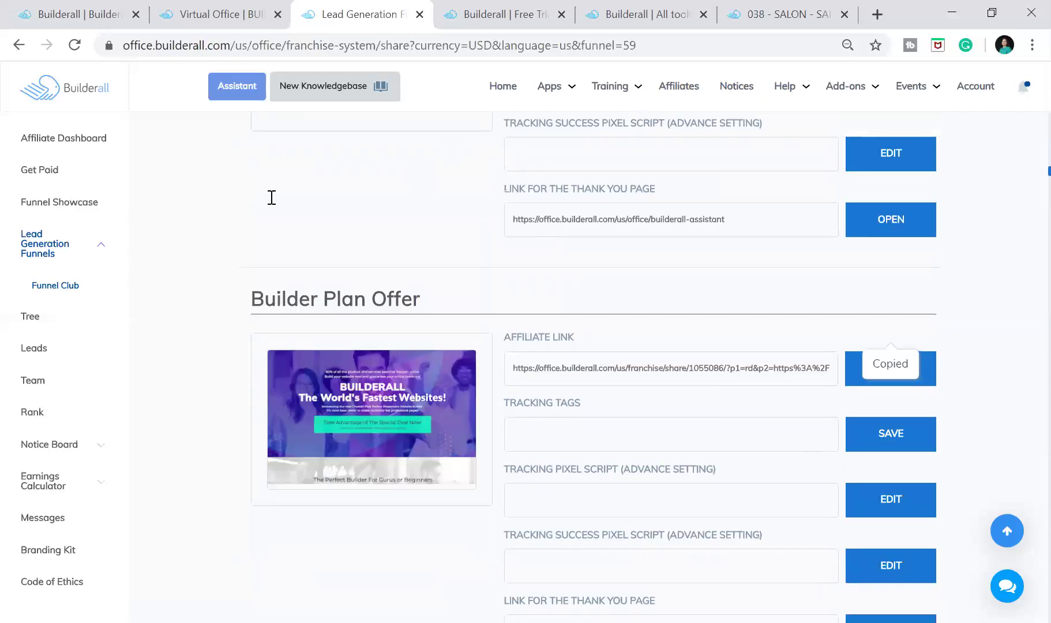
{"action": "scroll", "coordinate": [452, 151], "scroll_direction": "down", "scroll_amount": 1}
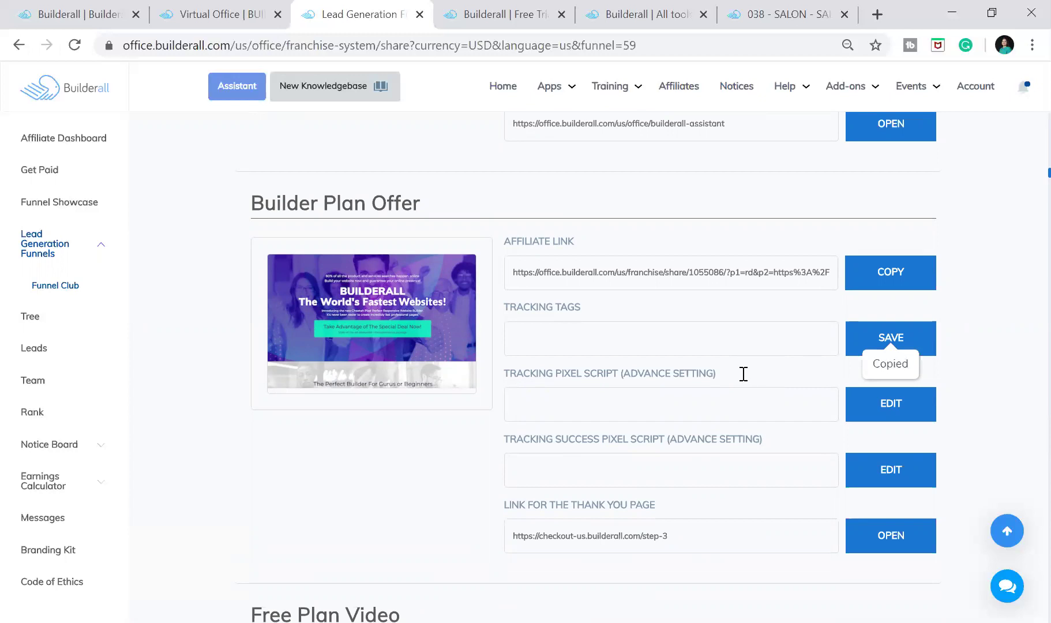
{"action": "scroll", "coordinate": [743, 375], "scroll_direction": "down", "scroll_amount": 5}
{"action": "scroll", "coordinate": [743, 375], "scroll_direction": "down", "scroll_amount": 1}
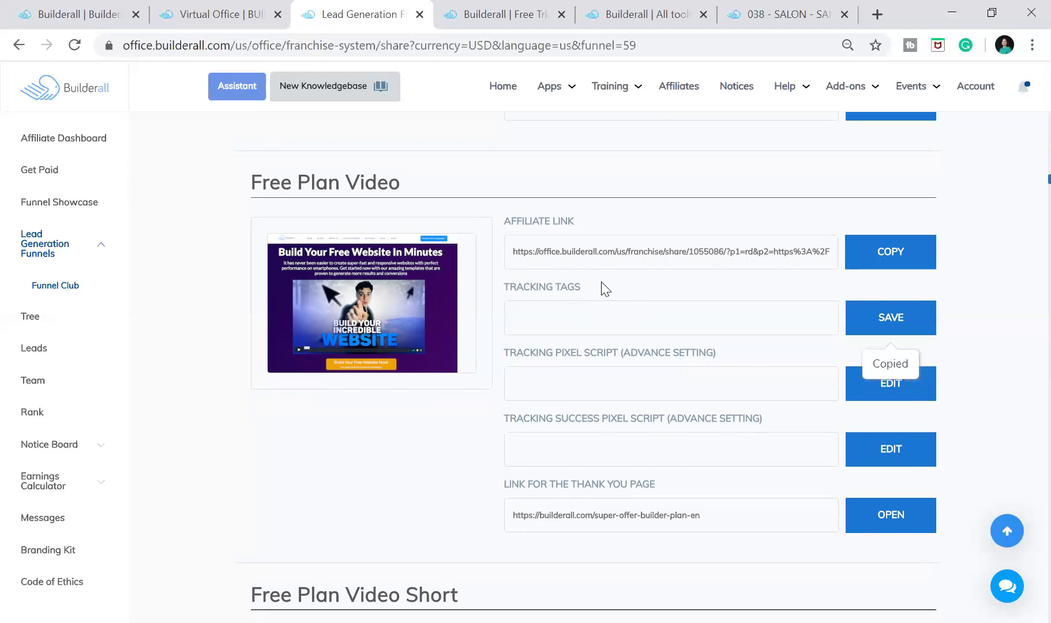
{"action": "scroll", "coordinate": [589, 289], "scroll_direction": "down", "scroll_amount": 2}
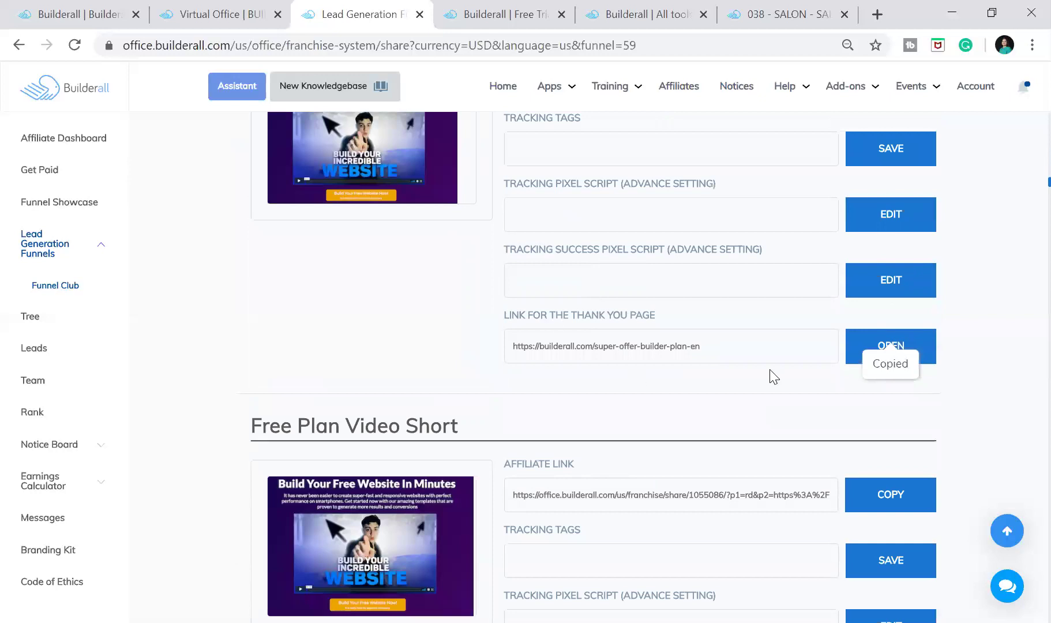
{"action": "scroll", "coordinate": [590, 294], "scroll_direction": "down", "scroll_amount": 1}
{"action": "scroll", "coordinate": [697, 357], "scroll_direction": "down", "scroll_amount": 1}
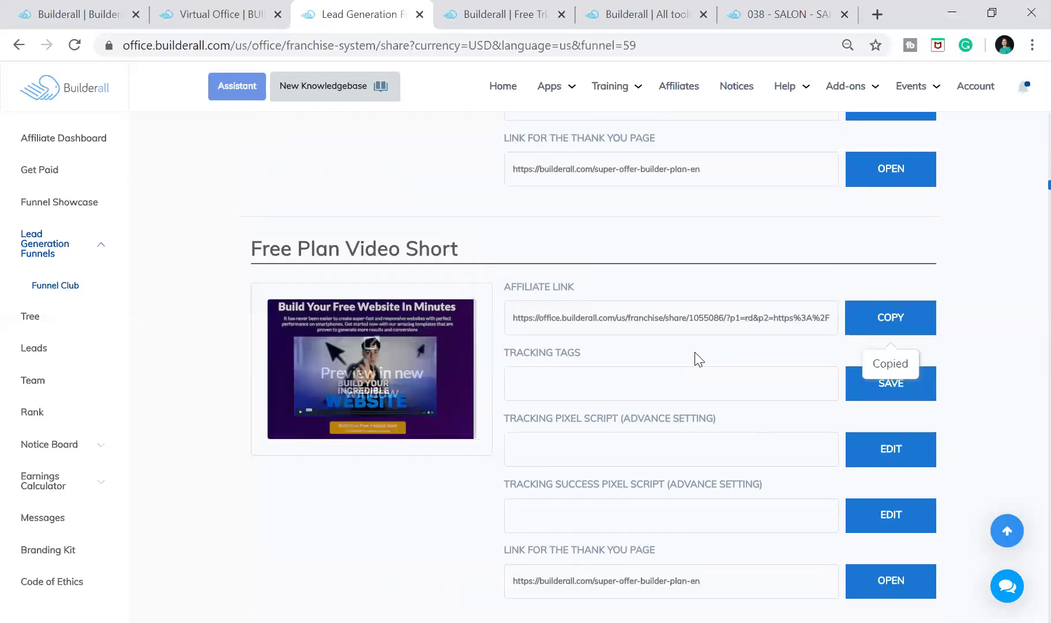
{"action": "scroll", "coordinate": [697, 358], "scroll_direction": "down", "scroll_amount": 3}
{"action": "scroll", "coordinate": [247, 259], "scroll_direction": "down", "scroll_amount": 2}
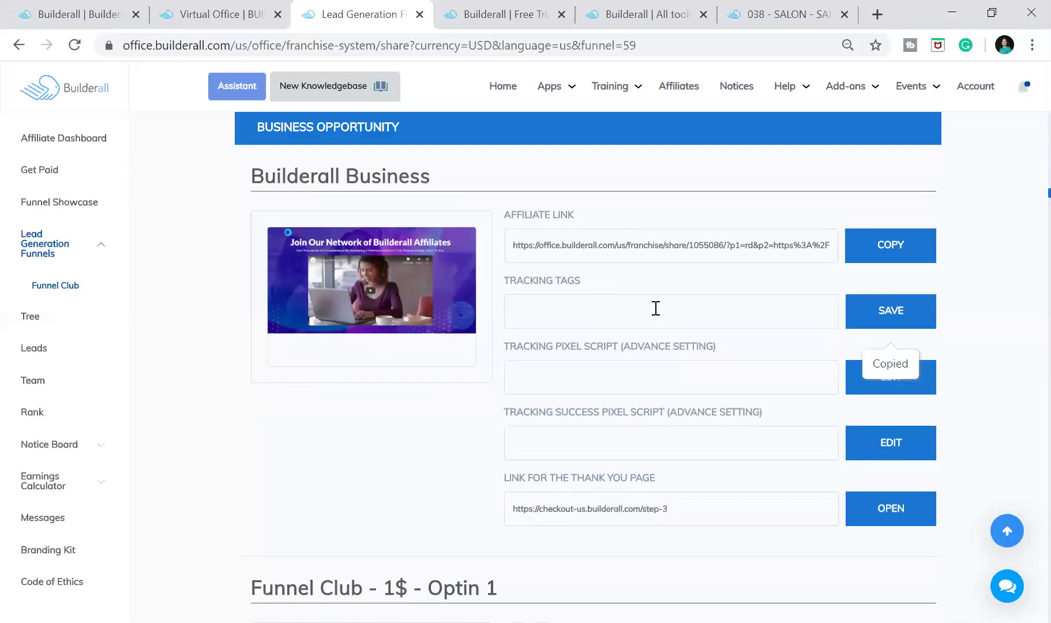
{"action": "scroll", "coordinate": [655, 310], "scroll_direction": "down", "scroll_amount": 4}
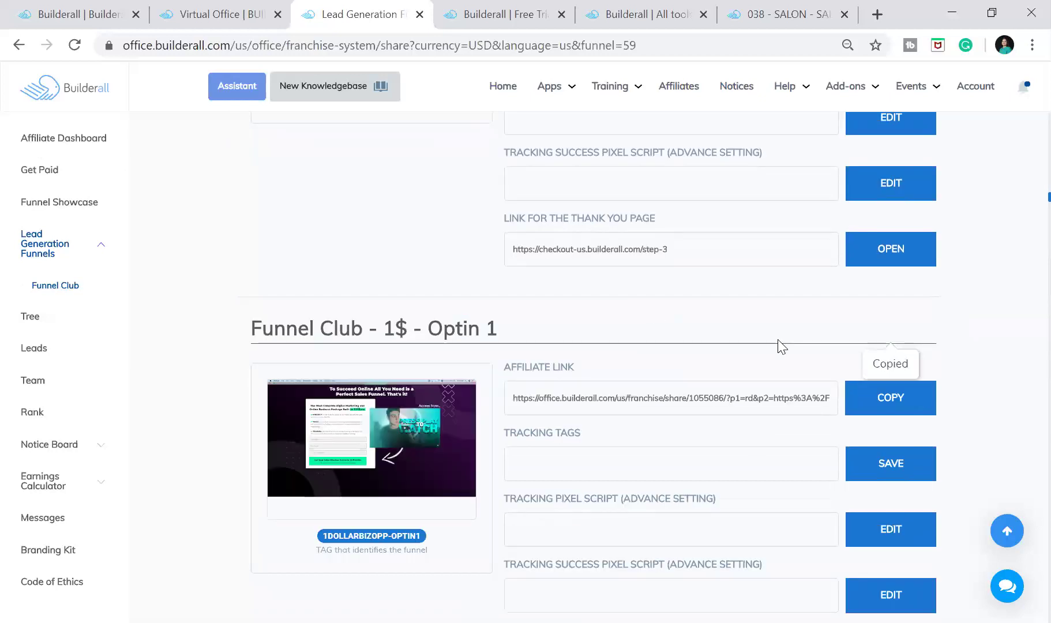
{"action": "scroll", "coordinate": [731, 345], "scroll_direction": "down", "scroll_amount": 4}
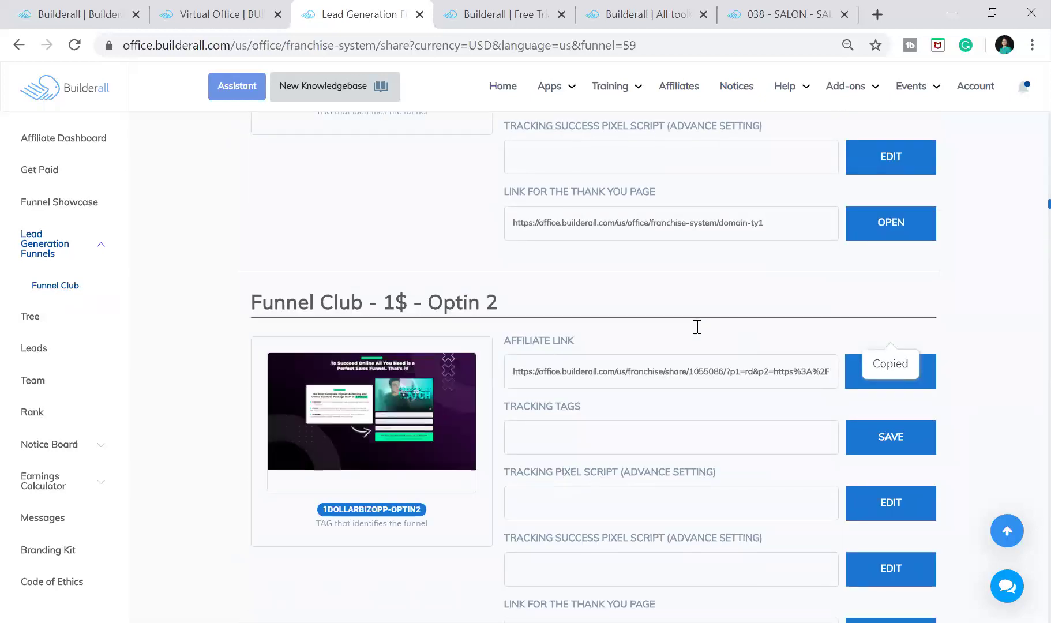
{"action": "scroll", "coordinate": [697, 327], "scroll_direction": "down", "scroll_amount": 4}
{"action": "scroll", "coordinate": [697, 327], "scroll_direction": "down", "scroll_amount": 5}
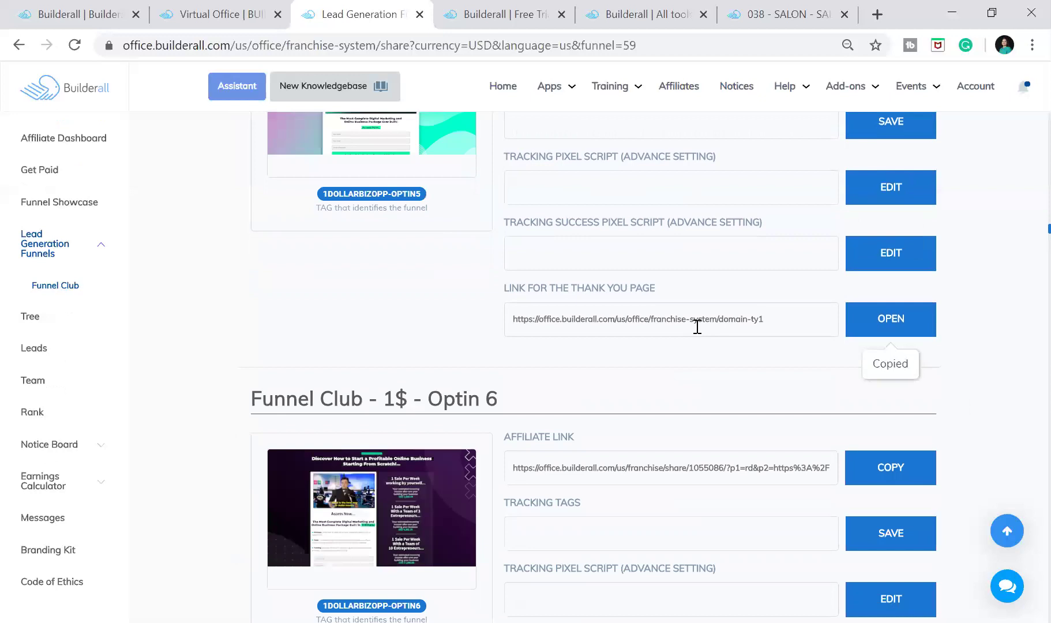
{"action": "scroll", "coordinate": [696, 327], "scroll_direction": "down", "scroll_amount": 4}
{"action": "scroll", "coordinate": [697, 327], "scroll_direction": "down", "scroll_amount": 5}
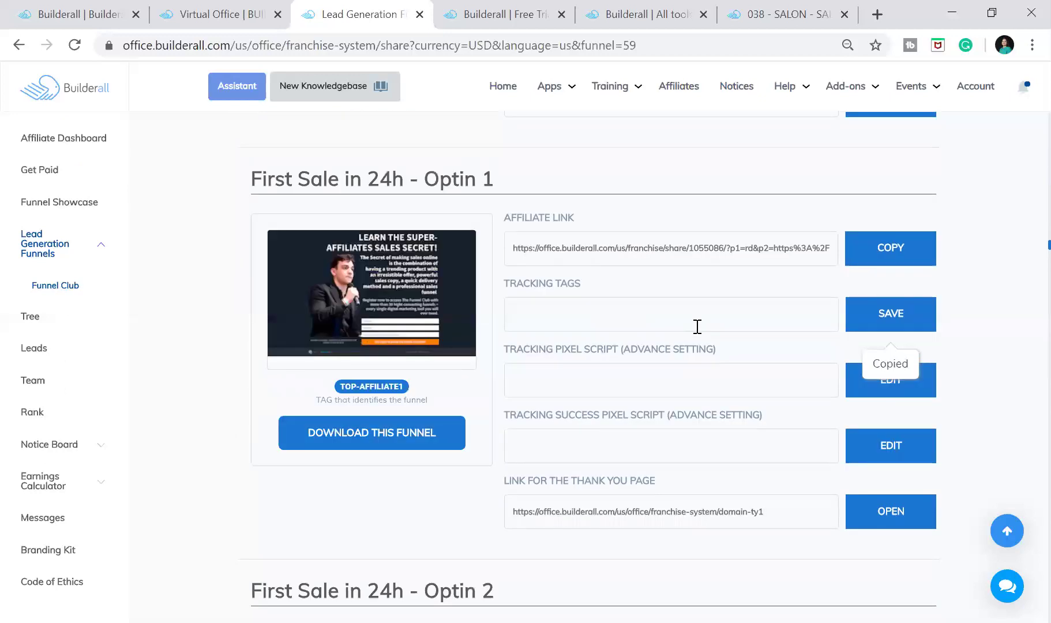
{"action": "scroll", "coordinate": [697, 327], "scroll_direction": "down", "scroll_amount": 5}
{"action": "scroll", "coordinate": [696, 327], "scroll_direction": "down", "scroll_amount": 5}
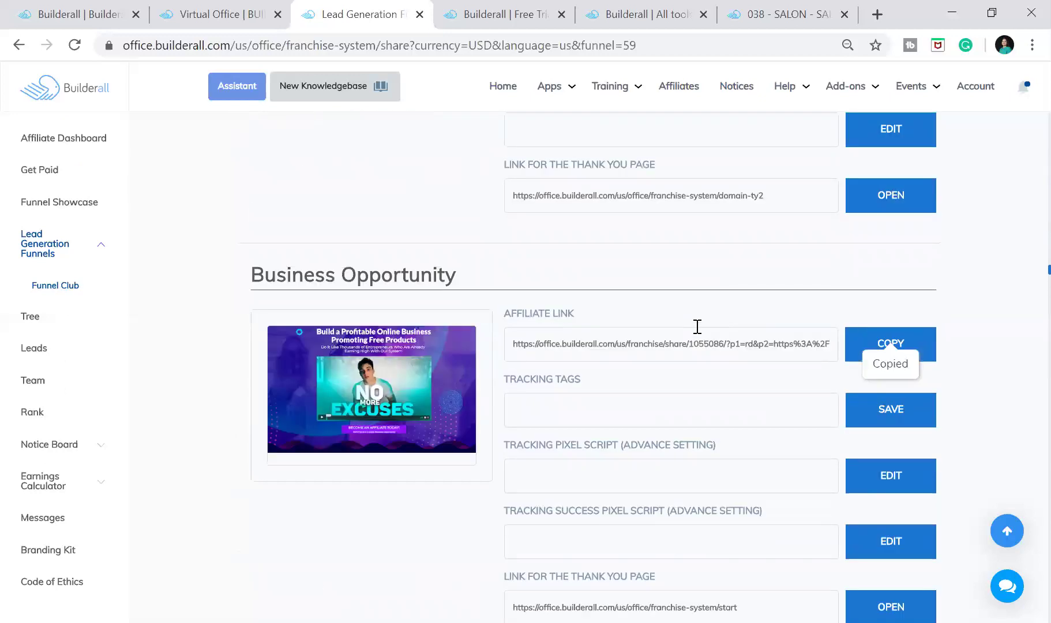
{"action": "scroll", "coordinate": [697, 327], "scroll_direction": "down", "scroll_amount": 5}
{"action": "scroll", "coordinate": [696, 327], "scroll_direction": "down", "scroll_amount": 3}
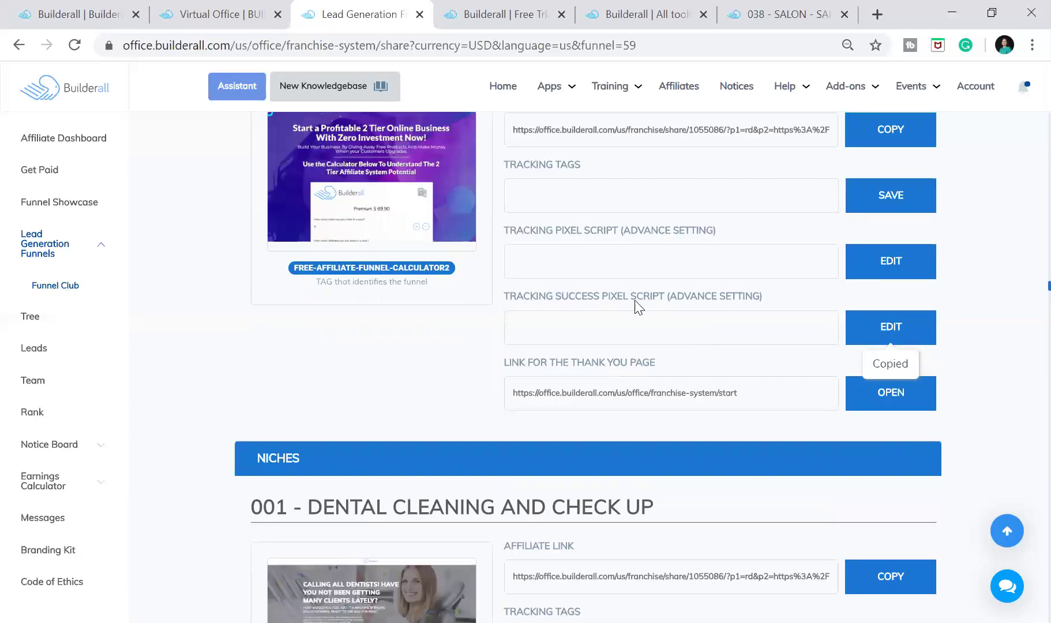
{"action": "scroll", "coordinate": [638, 306], "scroll_direction": "down", "scroll_amount": 3}
{"action": "scroll", "coordinate": [525, 98], "scroll_direction": "up", "scroll_amount": 4}
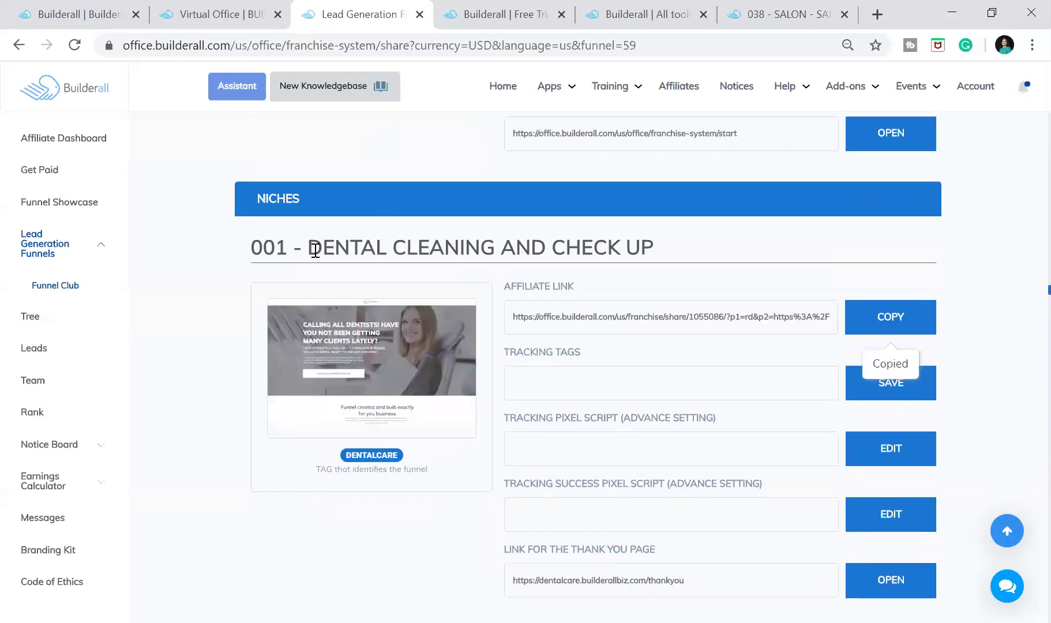
- Scroll the niche list from Dental Cleaning past Real Estate, highlighting each niche name along the way
{"action": "left_click_drag", "start_coordinate": [308, 248], "coordinate": [646, 244]}
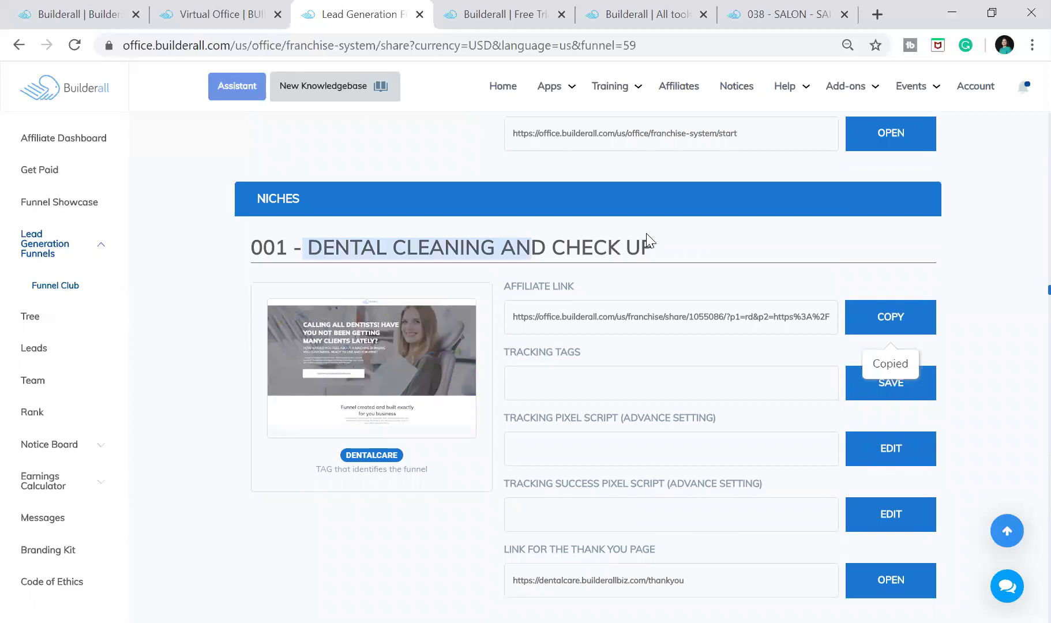
{"action": "left_click", "coordinate": [449, 290]}
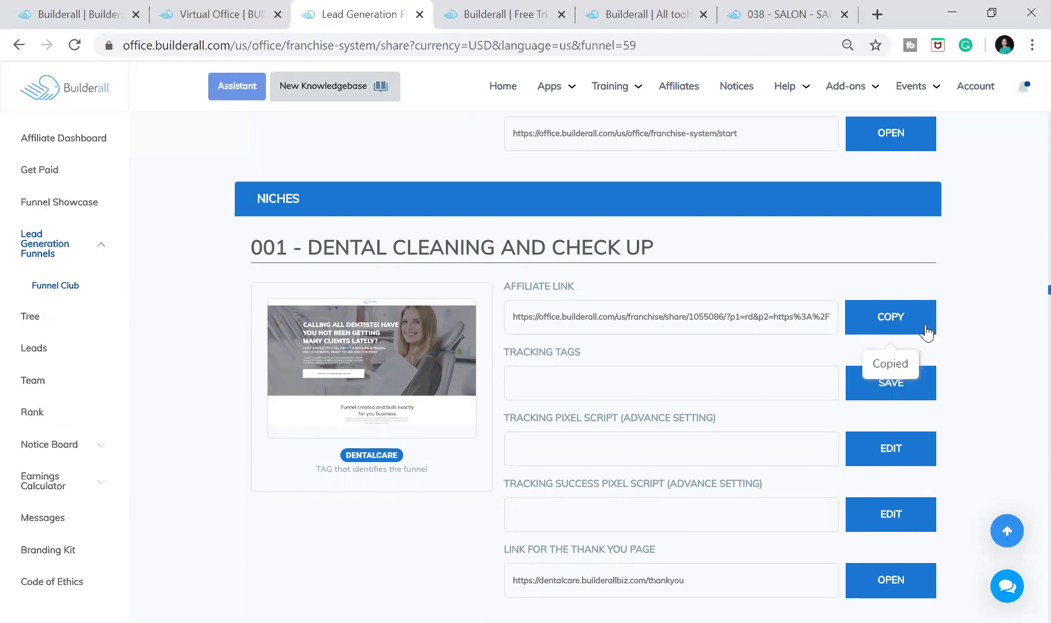
{"action": "scroll", "coordinate": [575, 329], "scroll_direction": "down", "scroll_amount": 3}
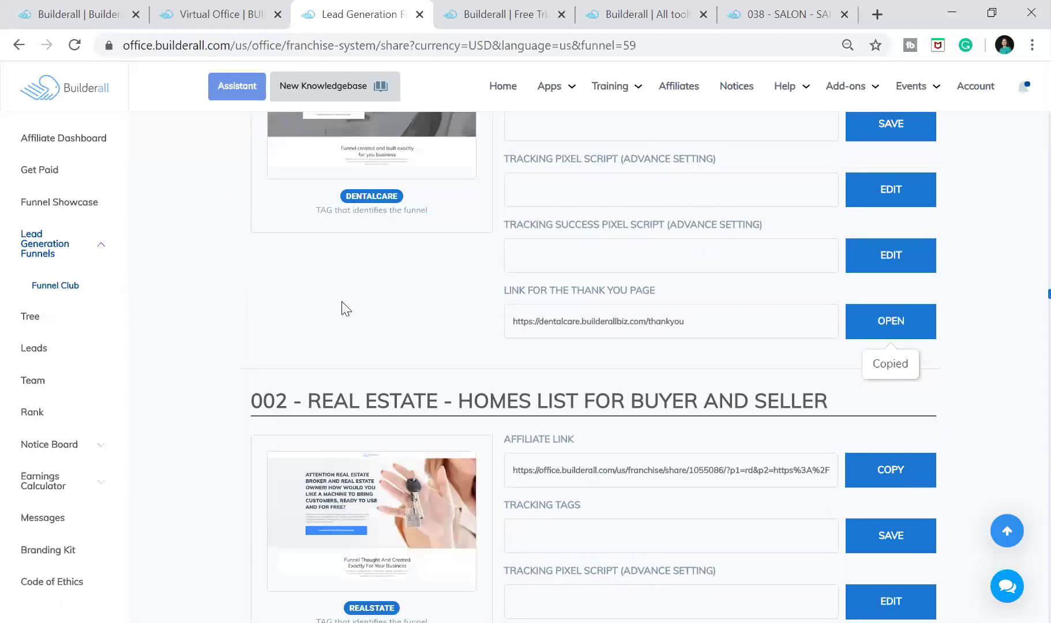
{"action": "scroll", "coordinate": [370, 312], "scroll_direction": "down", "scroll_amount": 2}
{"action": "left_click_drag", "start_coordinate": [310, 313], "coordinate": [649, 316]}
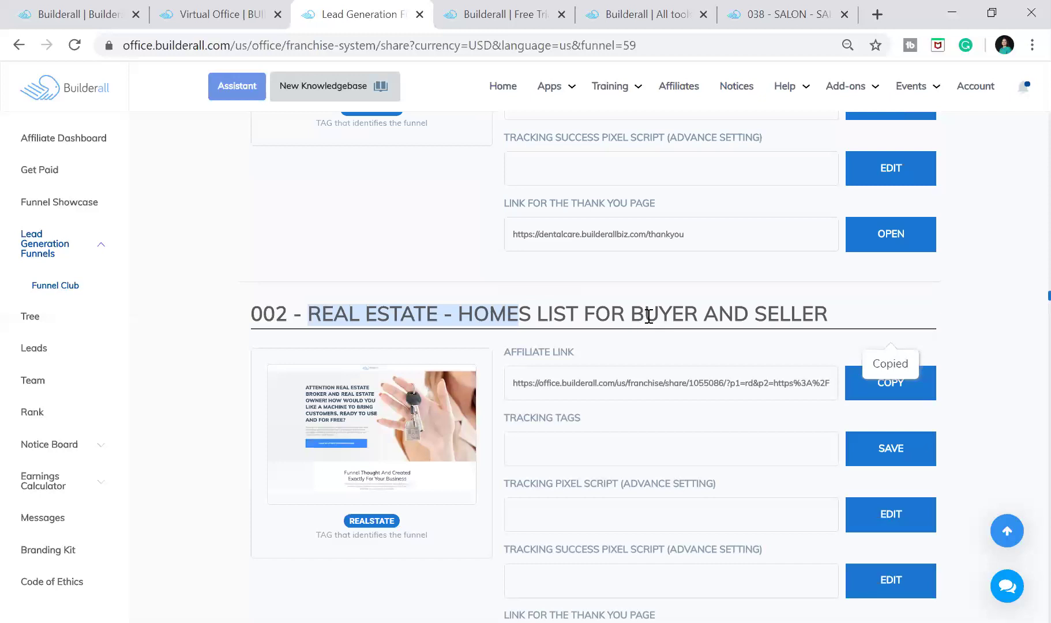
{"action": "scroll", "coordinate": [492, 312], "scroll_direction": "down", "scroll_amount": 3}
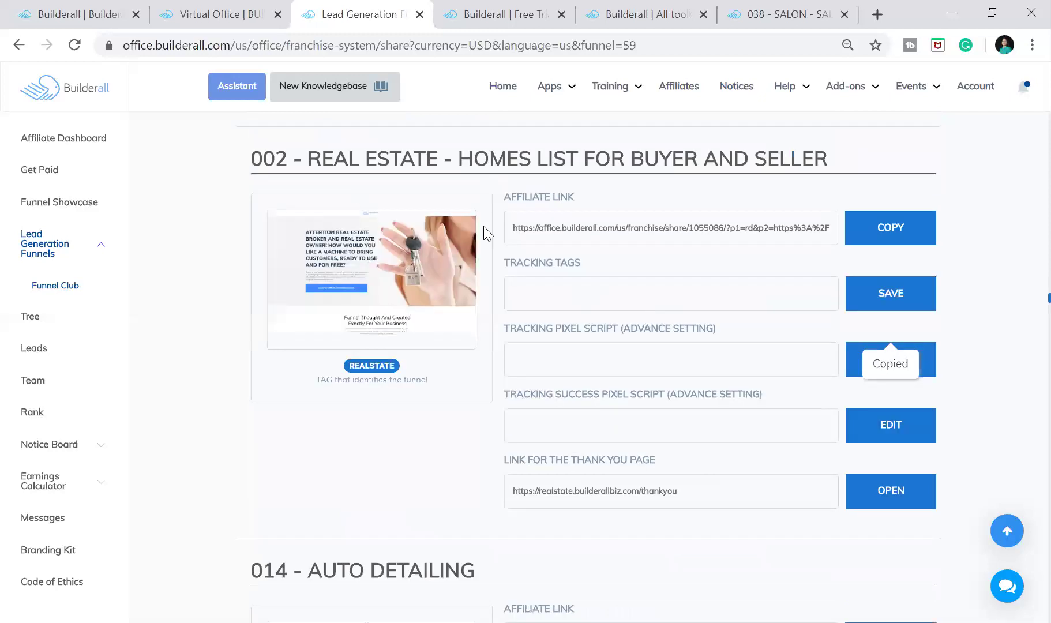
{"action": "scroll", "coordinate": [492, 246], "scroll_direction": "down", "scroll_amount": 4}
{"action": "scroll", "coordinate": [575, 271], "scroll_direction": "down", "scroll_amount": 1}
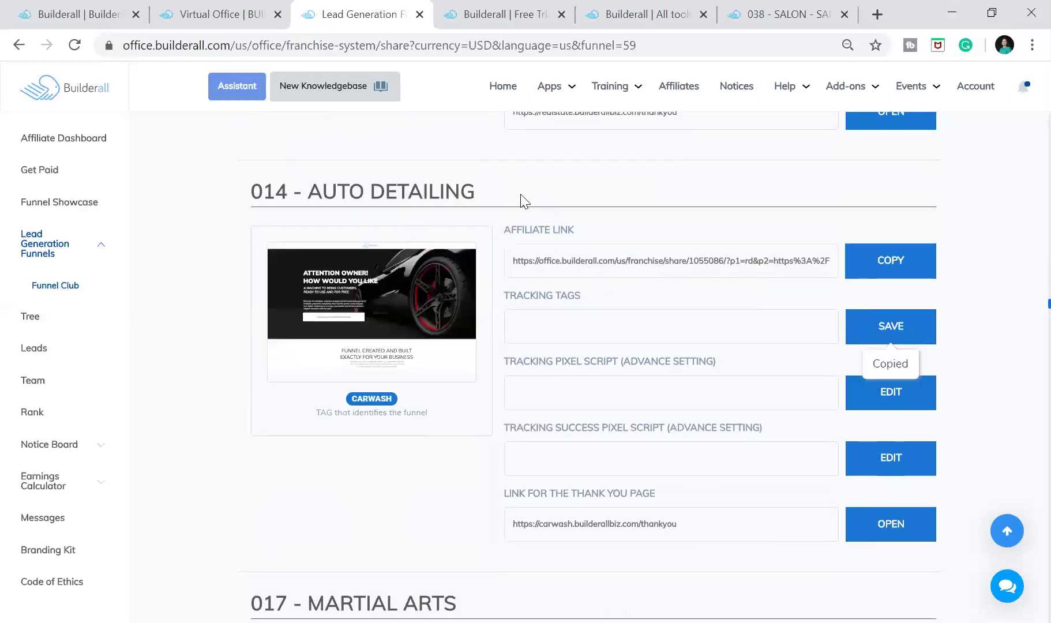
{"action": "scroll", "coordinate": [526, 201], "scroll_direction": "down", "scroll_amount": 5}
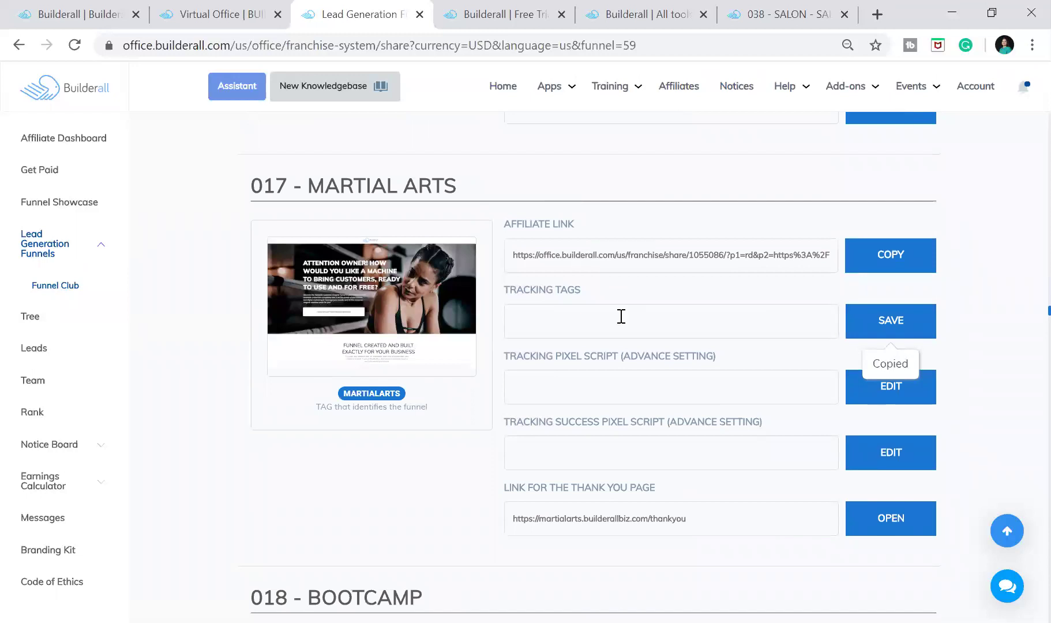
{"action": "scroll", "coordinate": [621, 317], "scroll_direction": "down", "scroll_amount": 3}
{"action": "scroll", "coordinate": [622, 323], "scroll_direction": "down", "scroll_amount": 3}
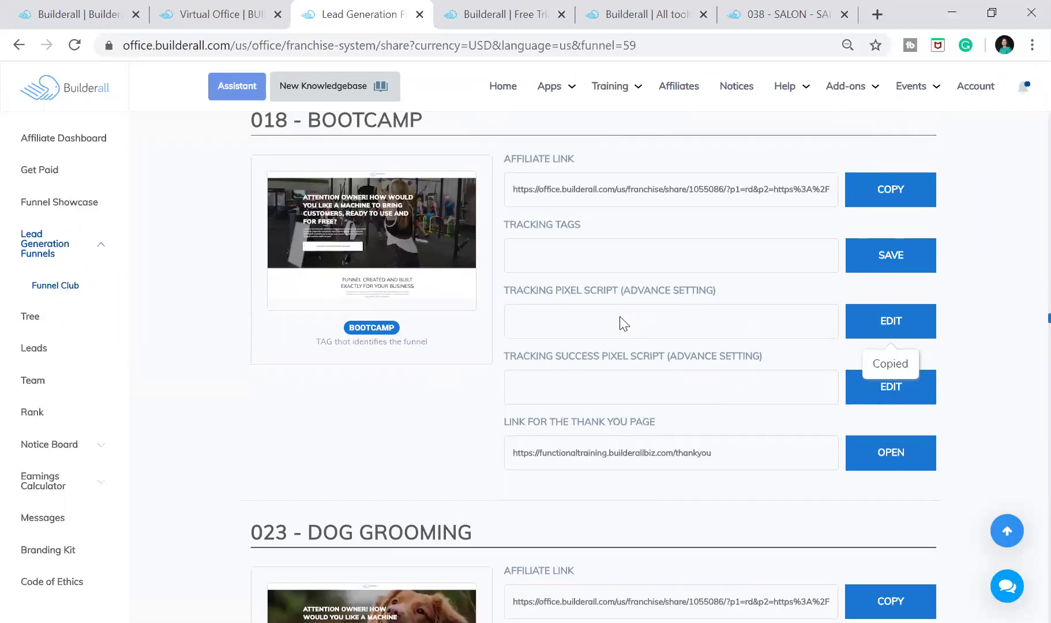
{"action": "scroll", "coordinate": [622, 323], "scroll_direction": "down", "scroll_amount": 3}
{"action": "scroll", "coordinate": [622, 323], "scroll_direction": "down", "scroll_amount": 1}
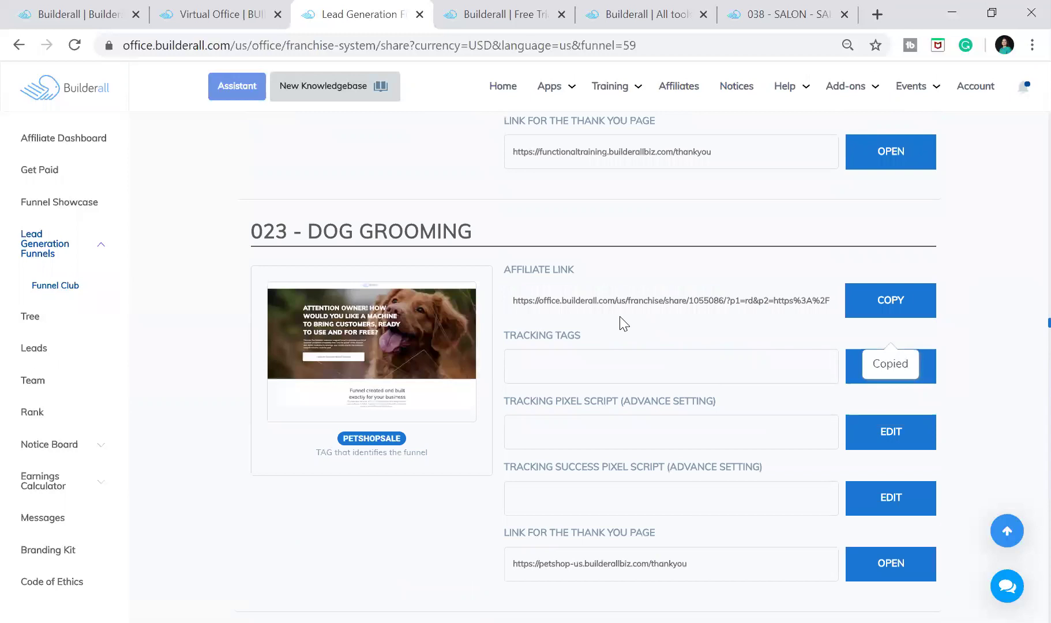
{"action": "scroll", "coordinate": [622, 323], "scroll_direction": "down", "scroll_amount": 5}
{"action": "scroll", "coordinate": [622, 323], "scroll_direction": "down", "scroll_amount": 1}
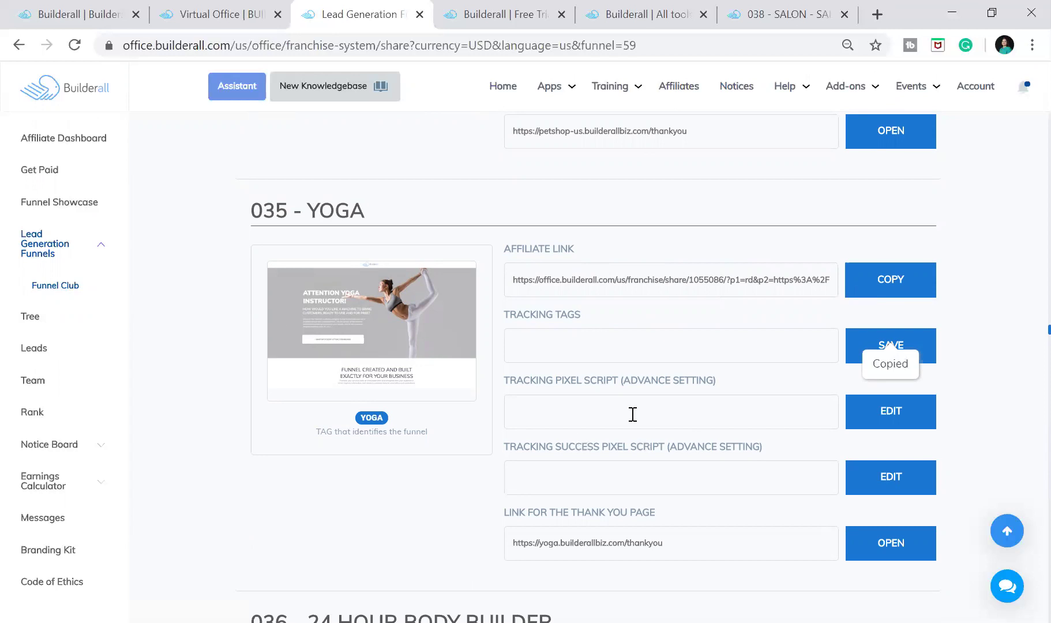
{"action": "scroll", "coordinate": [632, 414], "scroll_direction": "down", "scroll_amount": 3}
{"action": "scroll", "coordinate": [361, 271], "scroll_direction": "down", "scroll_amount": 2}
{"action": "left_click_drag", "start_coordinate": [327, 189], "coordinate": [545, 195]}
{"action": "scroll", "coordinate": [504, 197], "scroll_direction": "down", "scroll_amount": 5}
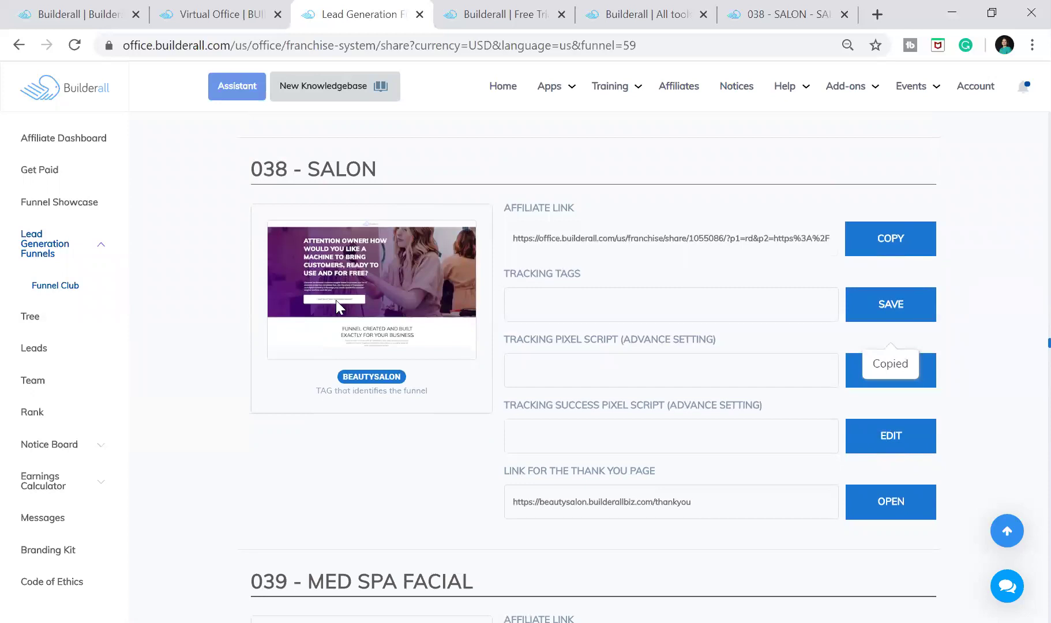
{"action": "scroll", "coordinate": [562, 343], "scroll_direction": "down", "scroll_amount": 3}
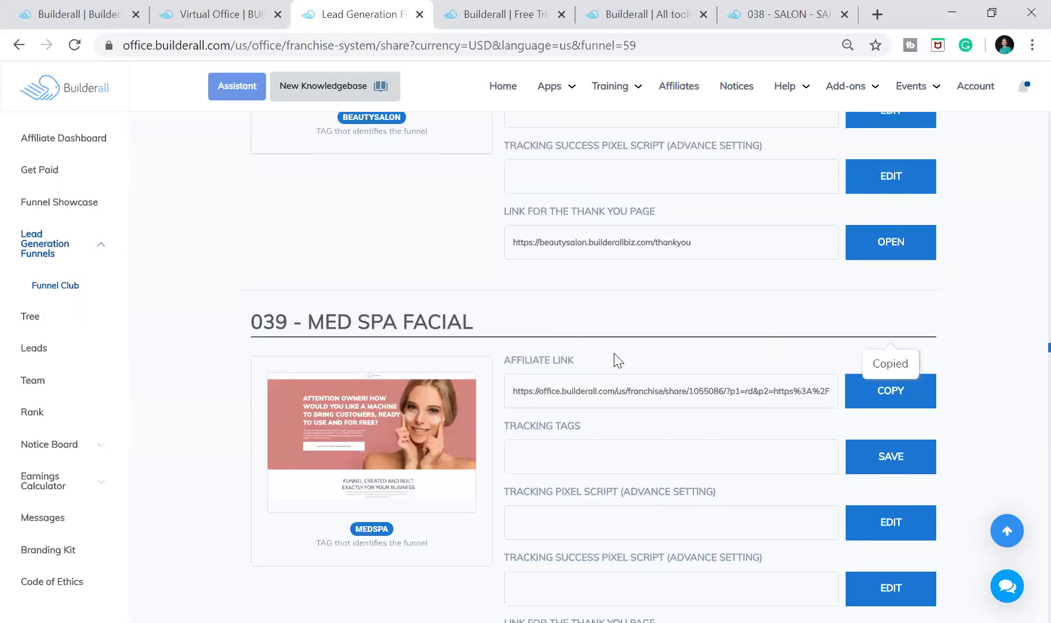
{"action": "scroll", "coordinate": [616, 360], "scroll_direction": "down", "scroll_amount": 1}
{"action": "scroll", "coordinate": [594, 351], "scroll_direction": "down", "scroll_amount": 5}
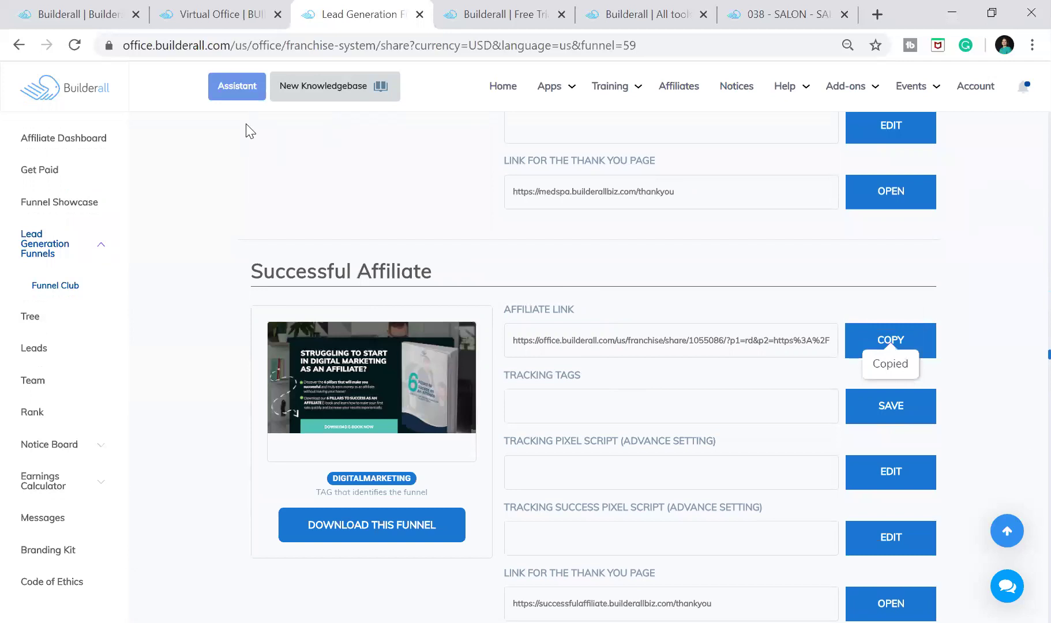
{"action": "scroll", "coordinate": [364, 134], "scroll_direction": "down", "scroll_amount": 1}
- Highlight the Successful Affiliate heading, then scroll down to the NL007 Delivery services funnel
{"action": "left_click_drag", "start_coordinate": [252, 128], "coordinate": [434, 140]}
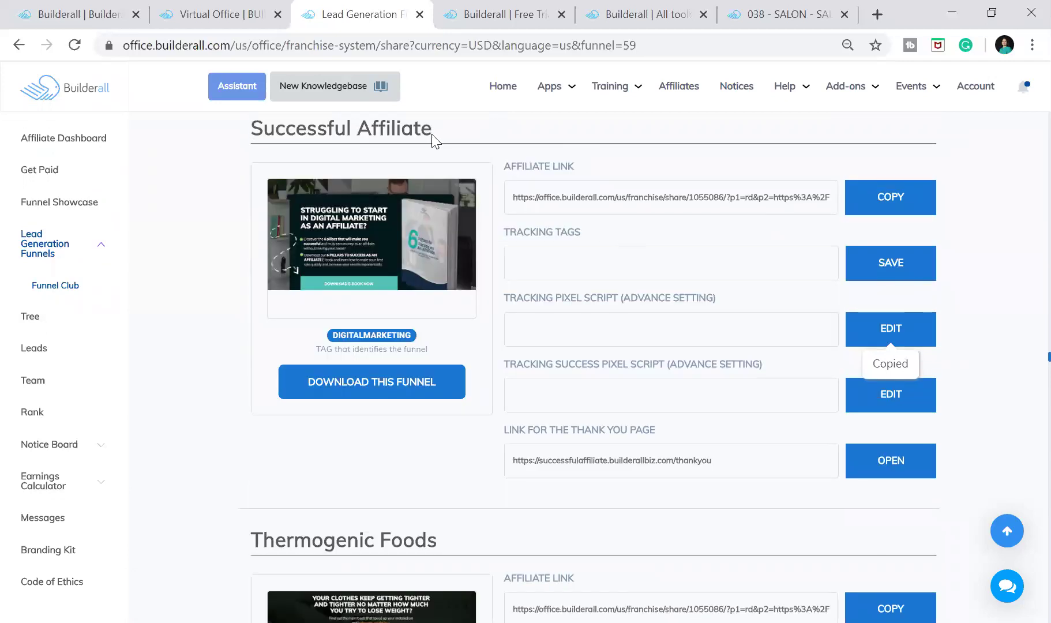
{"action": "left_click", "coordinate": [434, 138]}
{"action": "scroll", "coordinate": [590, 349], "scroll_direction": "down", "scroll_amount": 1}
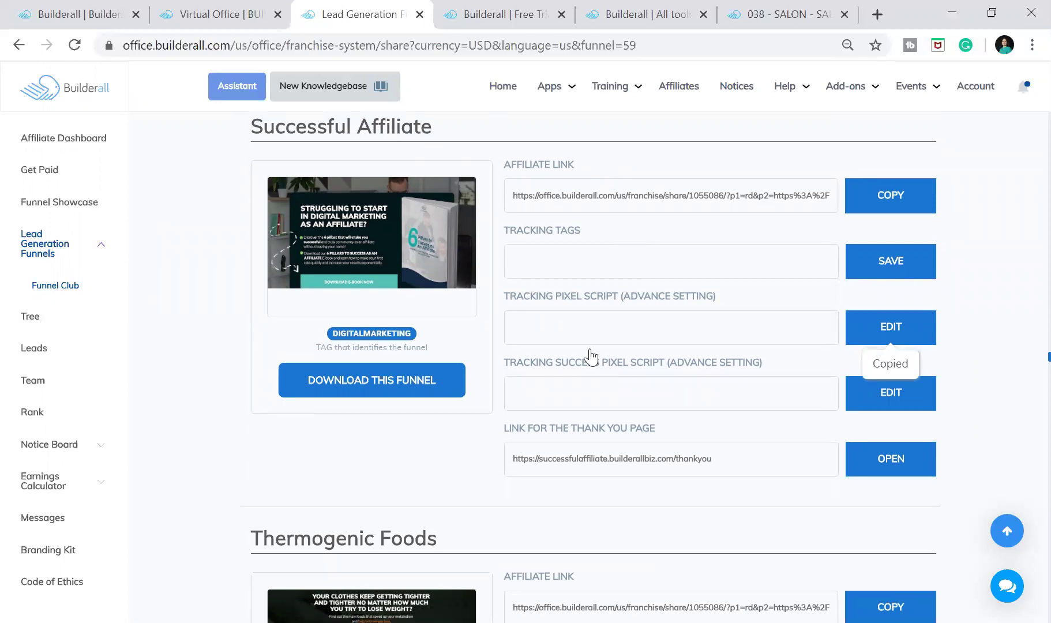
{"action": "scroll", "coordinate": [590, 349], "scroll_direction": "down", "scroll_amount": 3}
{"action": "scroll", "coordinate": [612, 379], "scroll_direction": "down", "scroll_amount": 1}
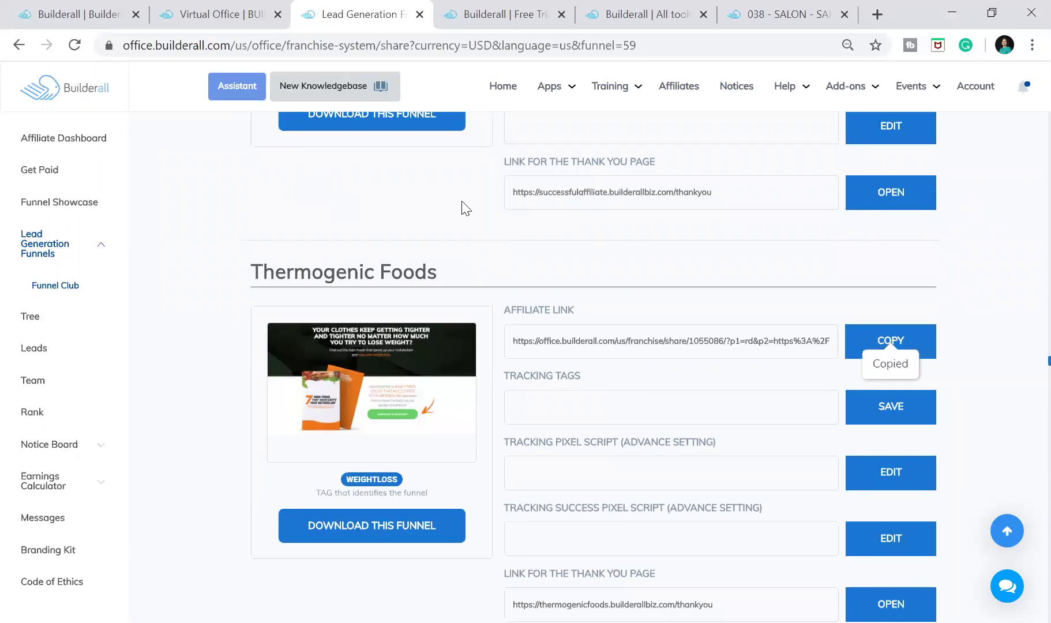
{"action": "scroll", "coordinate": [468, 205], "scroll_direction": "down", "scroll_amount": 1}
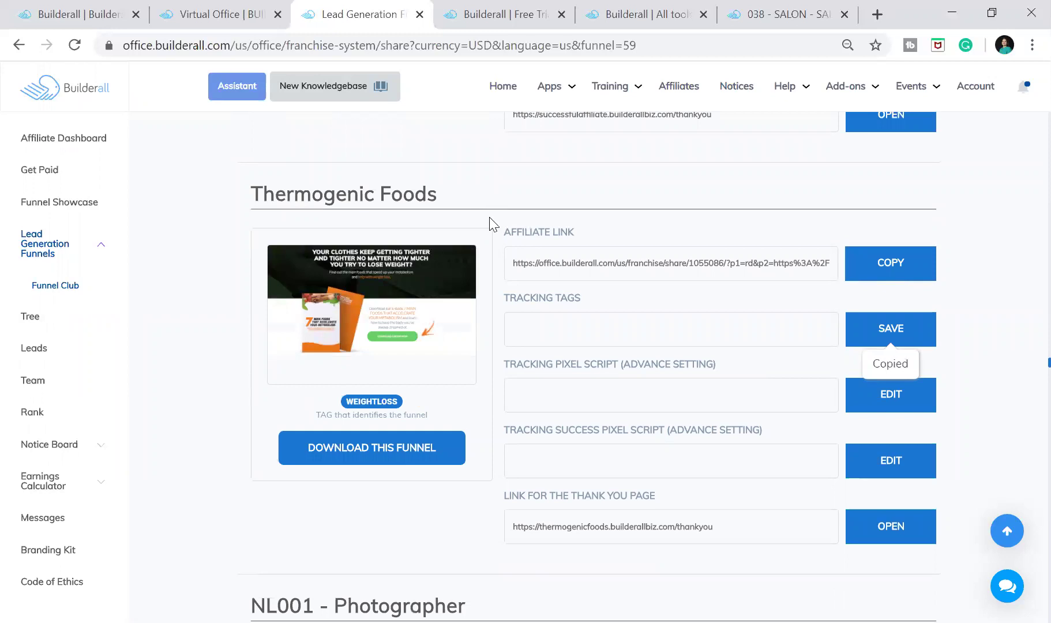
{"action": "scroll", "coordinate": [489, 217], "scroll_direction": "down", "scroll_amount": 1}
{"action": "scroll", "coordinate": [698, 468], "scroll_direction": "down", "scroll_amount": 1}
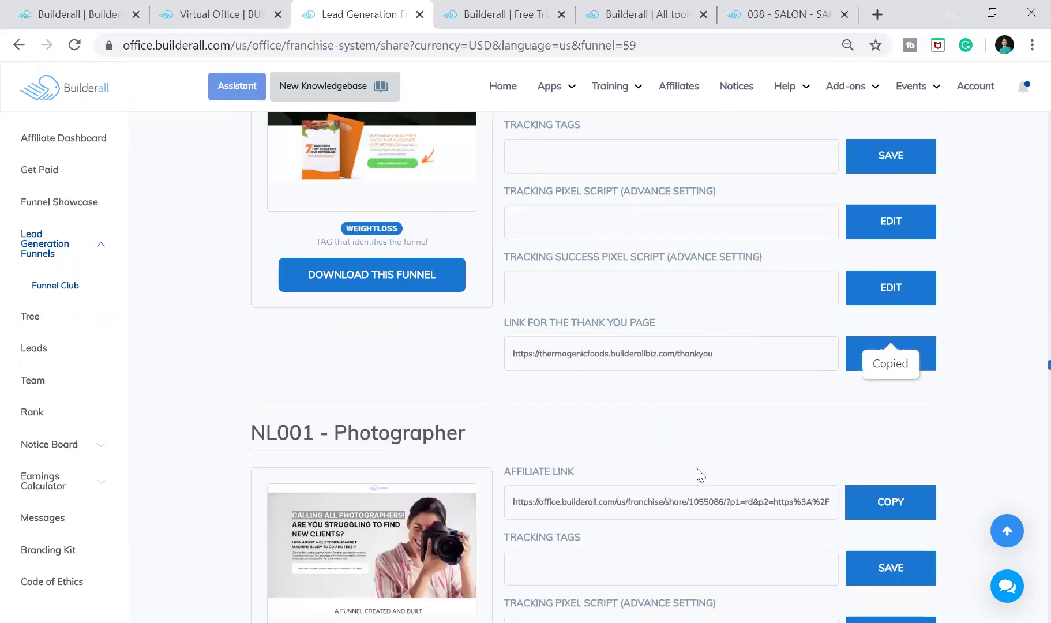
{"action": "scroll", "coordinate": [696, 475], "scroll_direction": "down", "scroll_amount": 2}
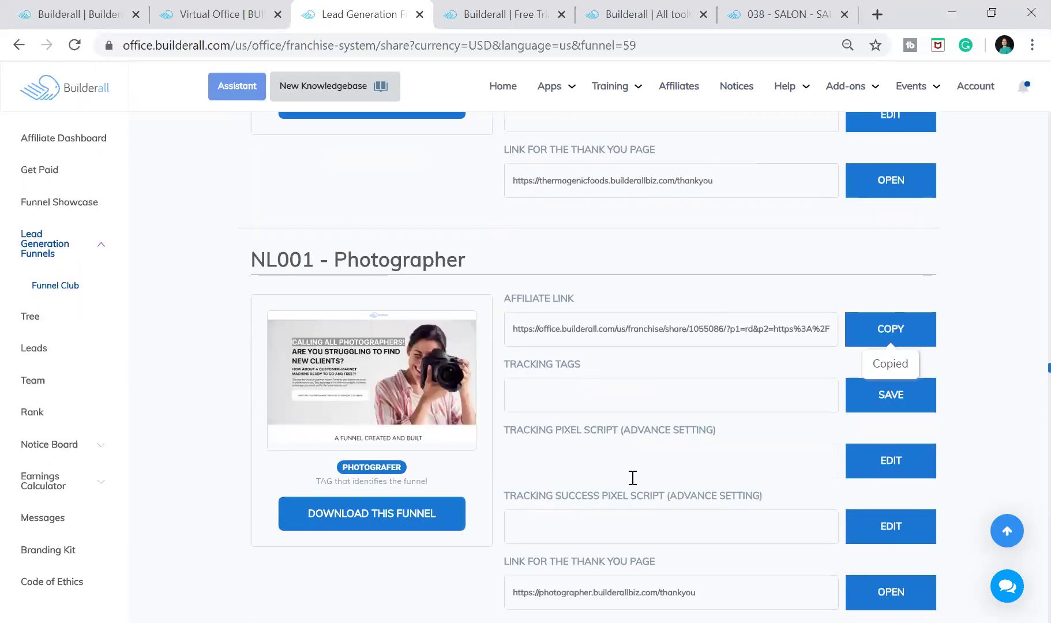
{"action": "scroll", "coordinate": [632, 478], "scroll_direction": "down", "scroll_amount": 2}
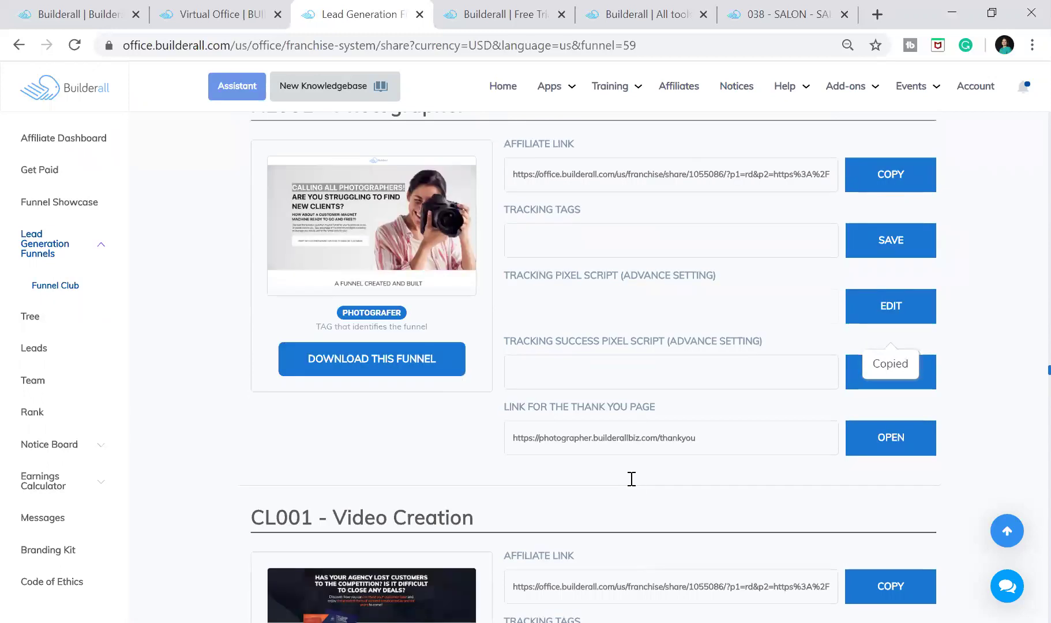
{"action": "scroll", "coordinate": [630, 478], "scroll_direction": "down", "scroll_amount": 2}
{"action": "scroll", "coordinate": [630, 479], "scroll_direction": "down", "scroll_amount": 4}
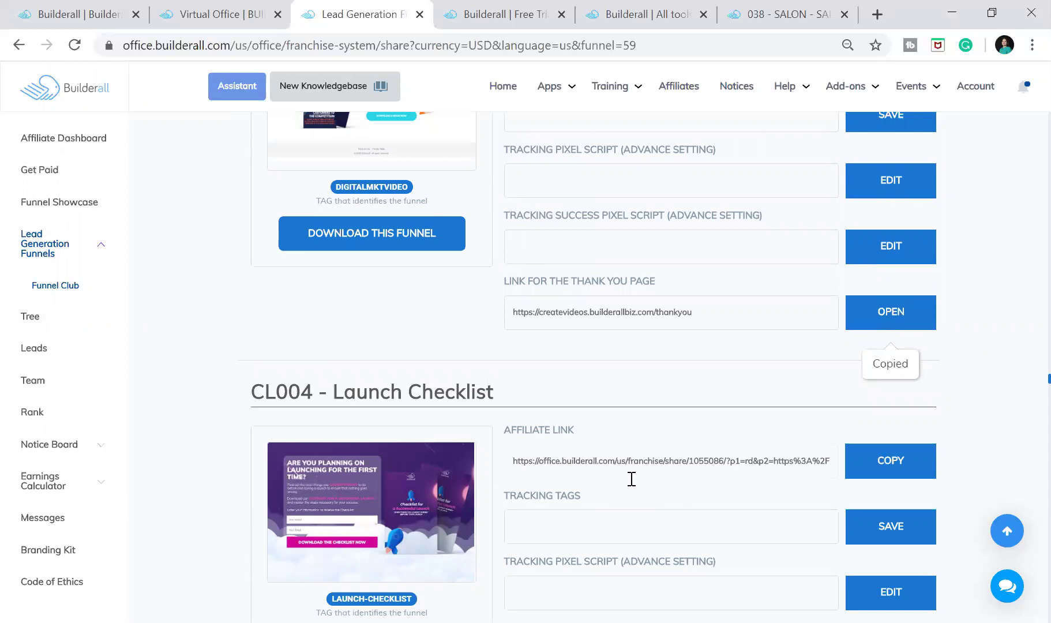
{"action": "scroll", "coordinate": [632, 479], "scroll_direction": "down", "scroll_amount": 4}
{"action": "scroll", "coordinate": [634, 479], "scroll_direction": "down", "scroll_amount": 3}
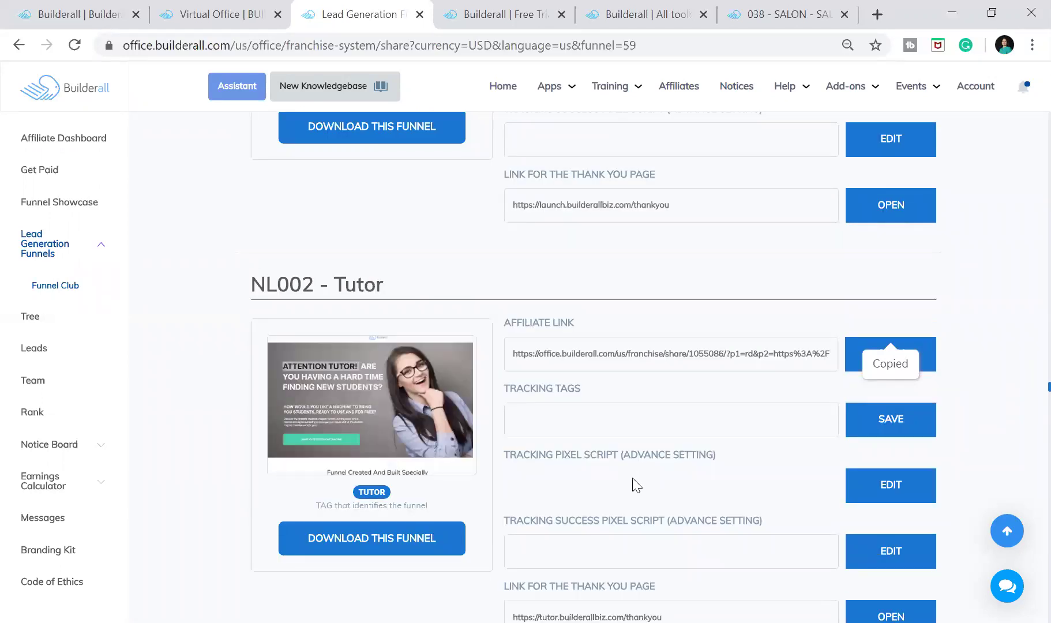
{"action": "scroll", "coordinate": [632, 479], "scroll_direction": "down", "scroll_amount": 3}
{"action": "scroll", "coordinate": [633, 478], "scroll_direction": "down", "scroll_amount": 2}
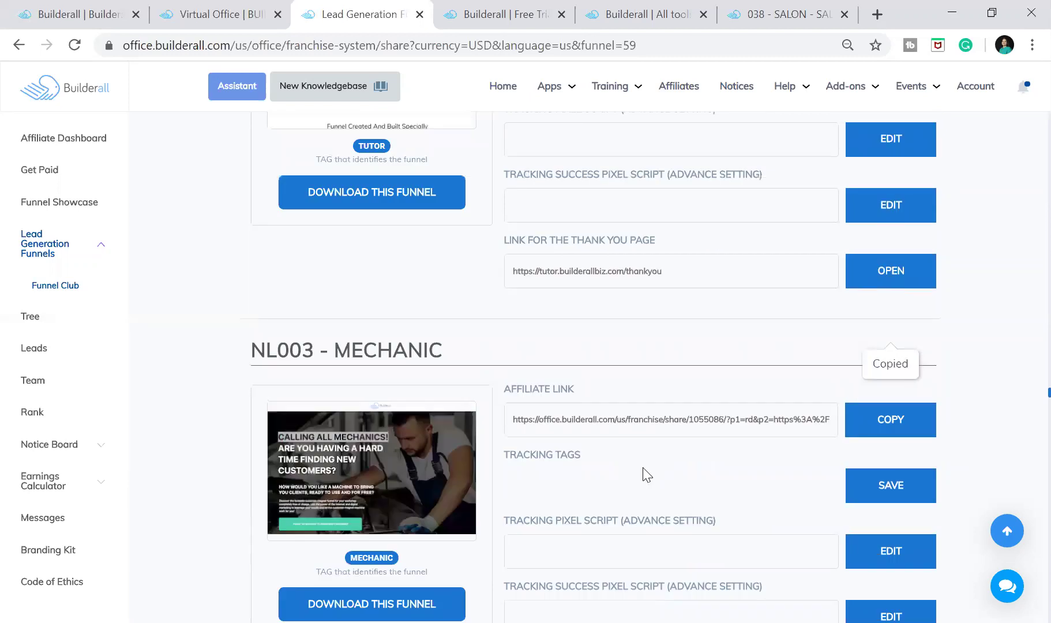
{"action": "scroll", "coordinate": [645, 469], "scroll_direction": "down", "scroll_amount": 3}
{"action": "scroll", "coordinate": [645, 468], "scroll_direction": "down", "scroll_amount": 3}
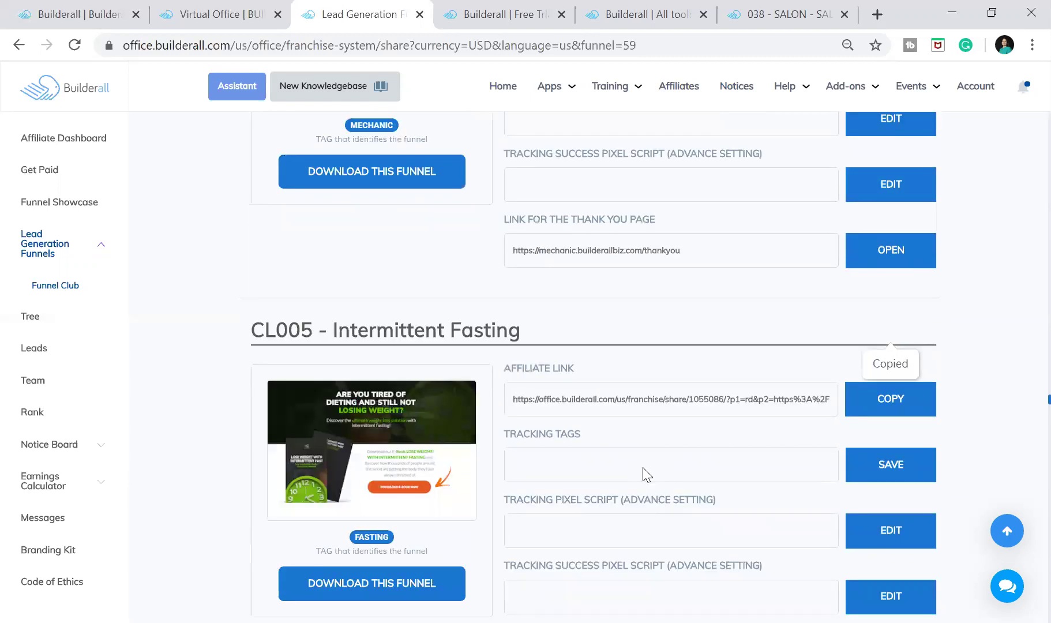
{"action": "scroll", "coordinate": [644, 468], "scroll_direction": "down", "scroll_amount": 3}
{"action": "scroll", "coordinate": [644, 468], "scroll_direction": "down", "scroll_amount": 3}
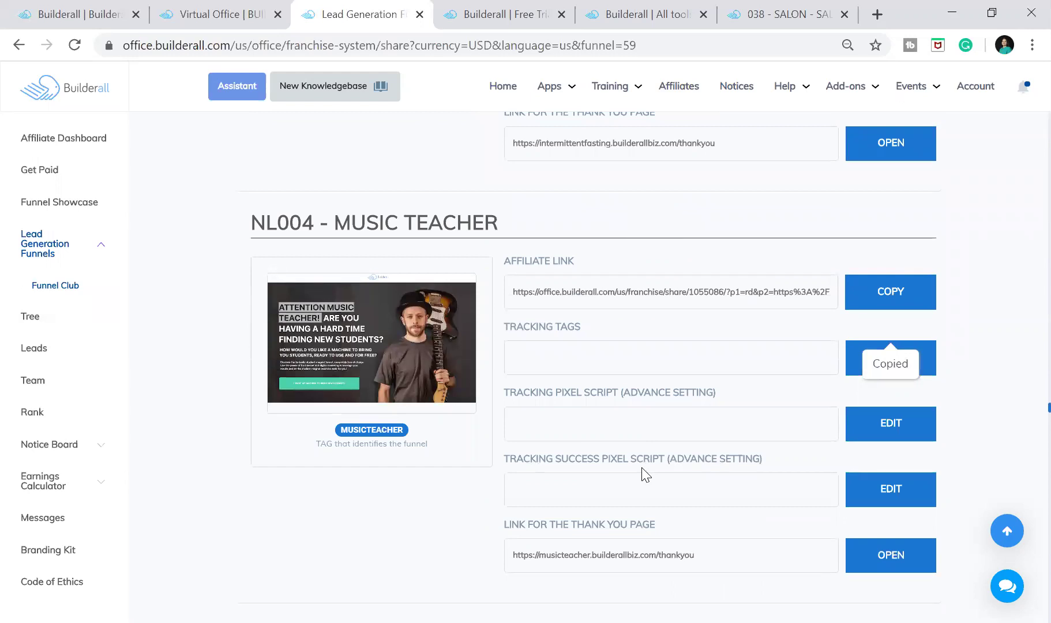
{"action": "scroll", "coordinate": [645, 474], "scroll_direction": "down", "scroll_amount": 4}
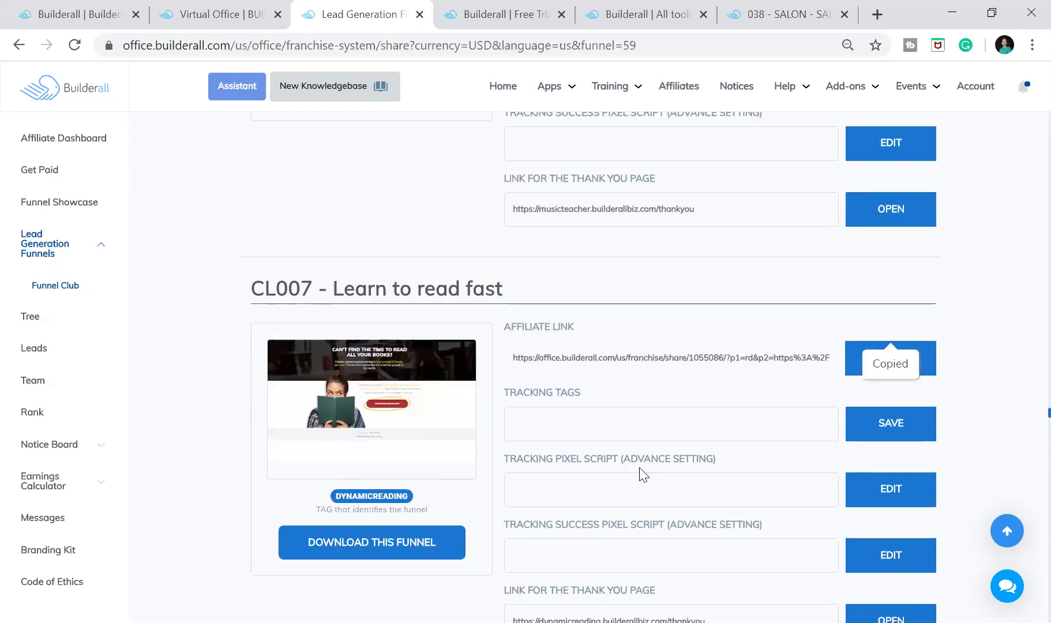
{"action": "scroll", "coordinate": [644, 474], "scroll_direction": "down", "scroll_amount": 2}
{"action": "scroll", "coordinate": [644, 474], "scroll_direction": "down", "scroll_amount": 3}
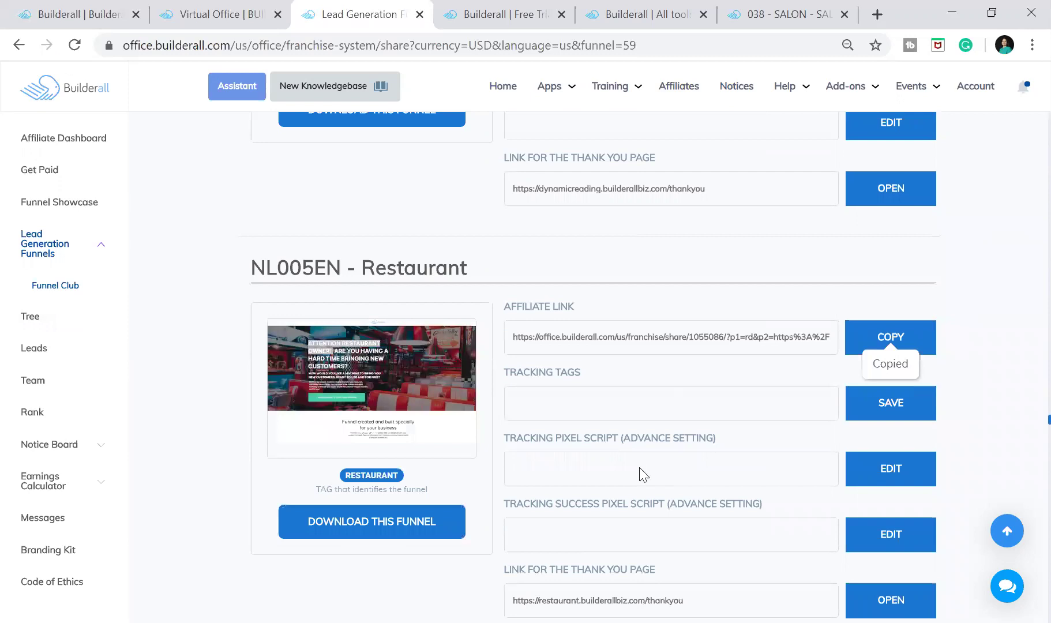
{"action": "scroll", "coordinate": [643, 474], "scroll_direction": "down", "scroll_amount": 2}
{"action": "scroll", "coordinate": [643, 474], "scroll_direction": "down", "scroll_amount": 3}
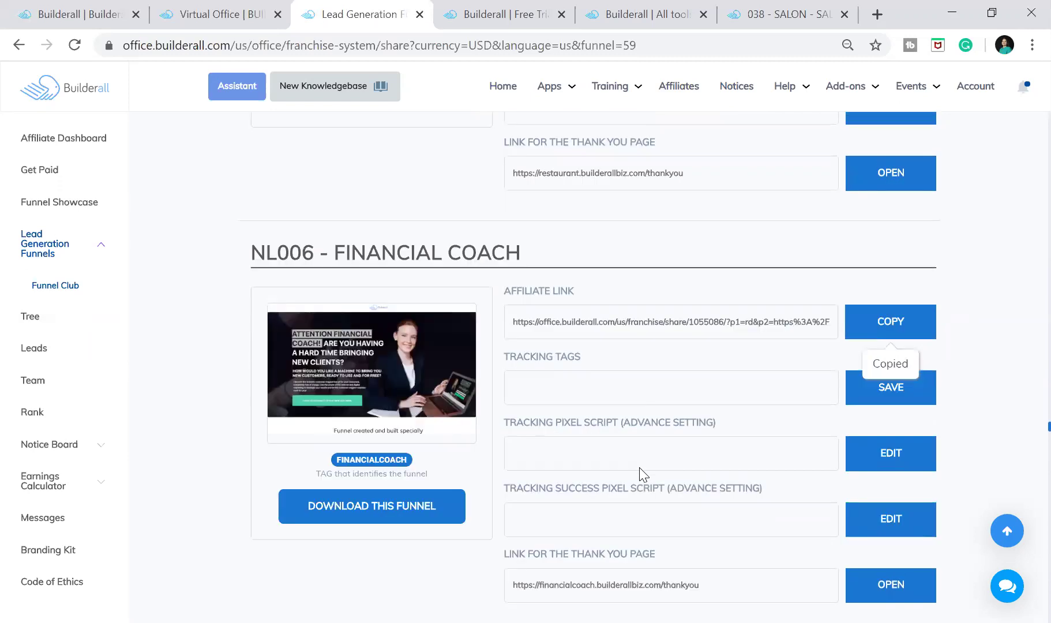
{"action": "scroll", "coordinate": [644, 474], "scroll_direction": "down", "scroll_amount": 3}
{"action": "scroll", "coordinate": [639, 468], "scroll_direction": "down", "scroll_amount": 3}
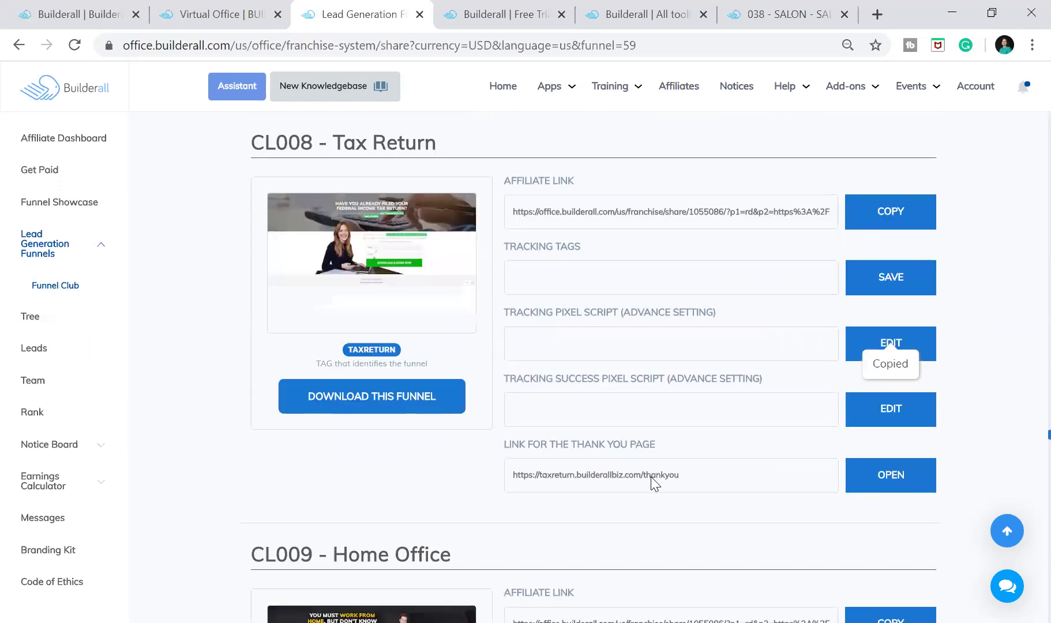
{"action": "scroll", "coordinate": [650, 477], "scroll_direction": "down", "scroll_amount": 3}
{"action": "scroll", "coordinate": [650, 476], "scroll_direction": "down", "scroll_amount": 3}
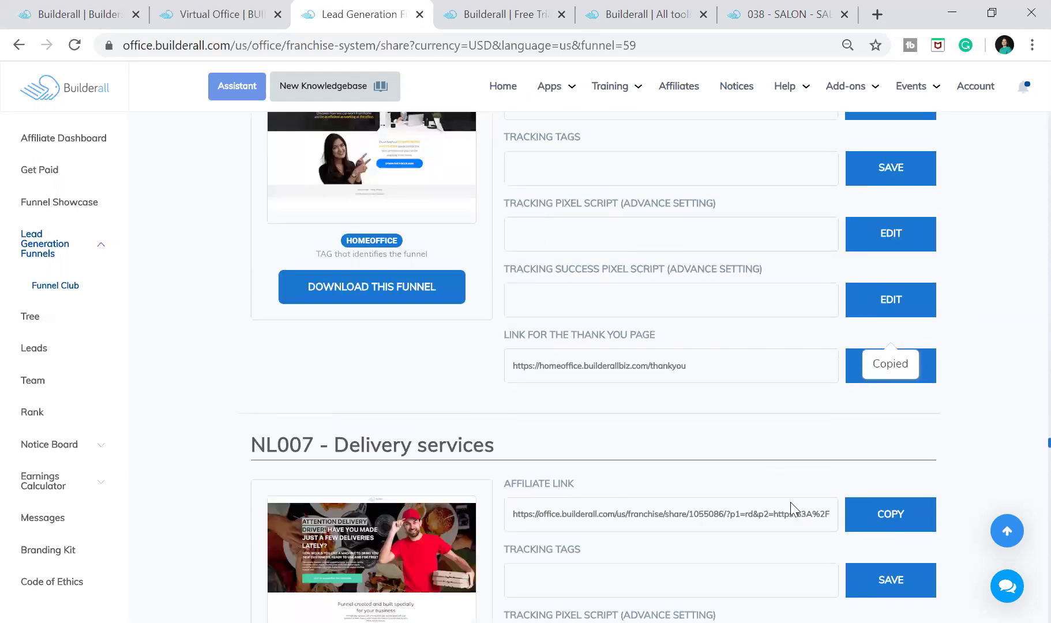
{"action": "scroll", "coordinate": [790, 503], "scroll_direction": "down", "scroll_amount": 2}
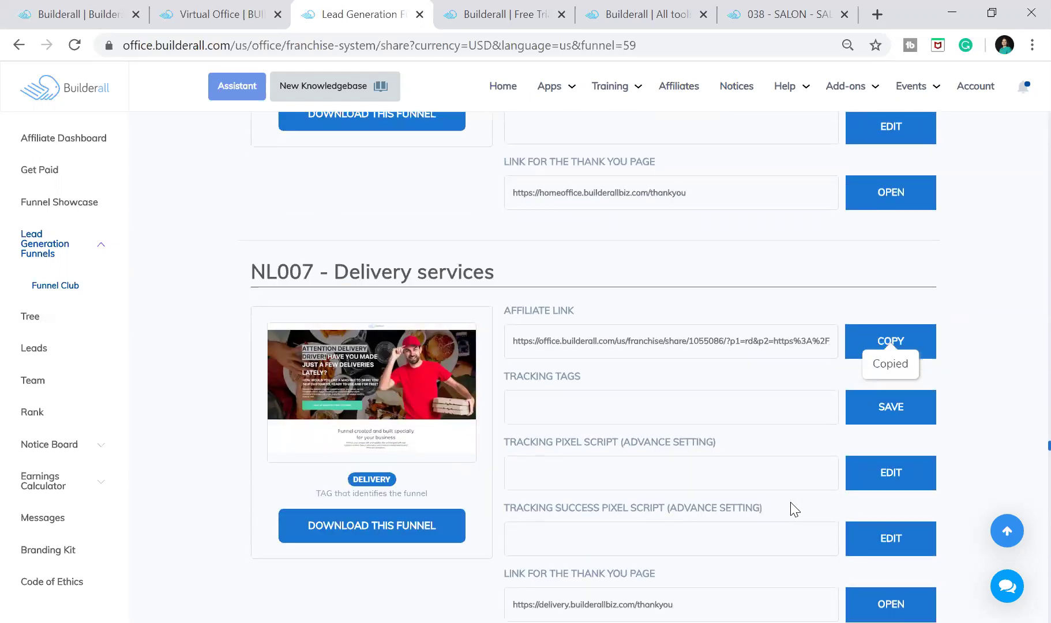
- Review the Builderall Free Trial landing page and its main headline
{"action": "left_click", "coordinate": [476, 21]}
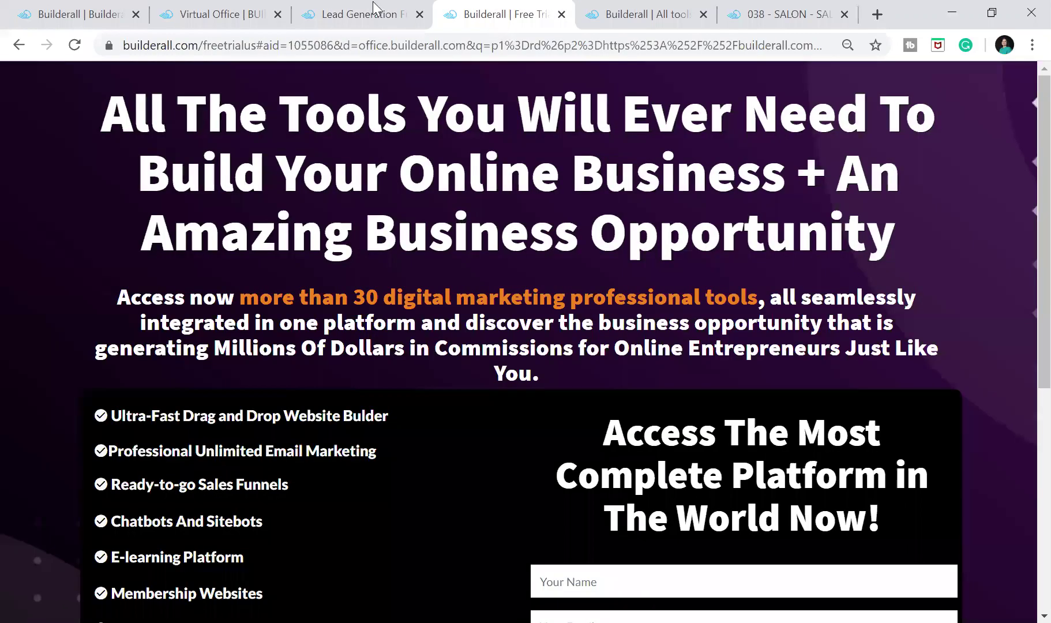
{"action": "left_click_drag", "start_coordinate": [115, 104], "coordinate": [854, 239]}
{"action": "left_click", "coordinate": [854, 239]}
{"action": "scroll", "coordinate": [632, 304], "scroll_direction": "down", "scroll_amount": 1}
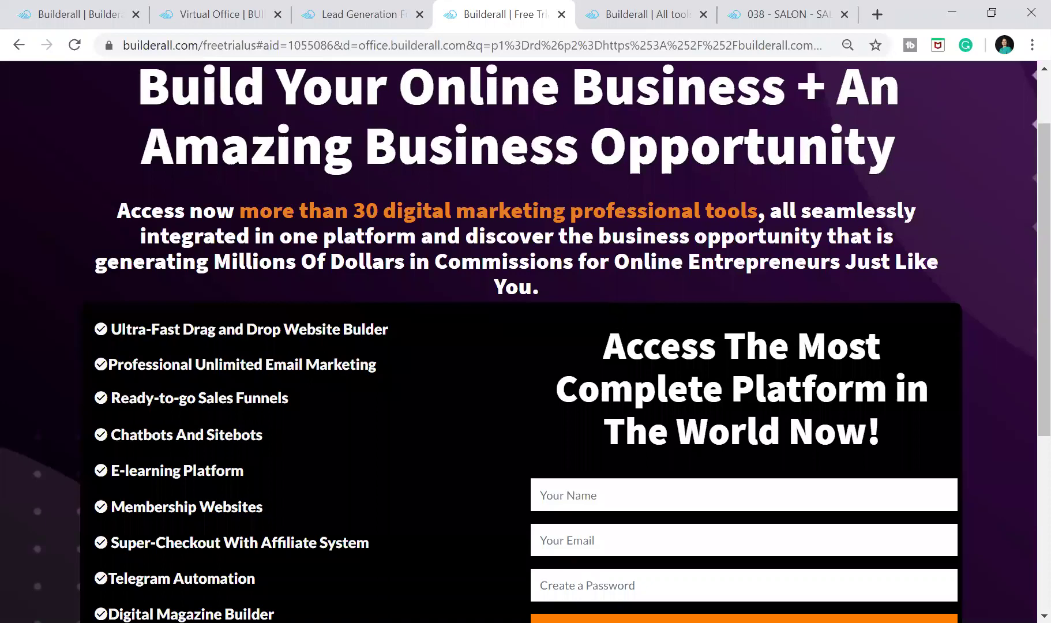
- Glance back at the Funnel Club list, then move on to the 1-dollar all-tools page
{"action": "left_click", "coordinate": [373, 14]}
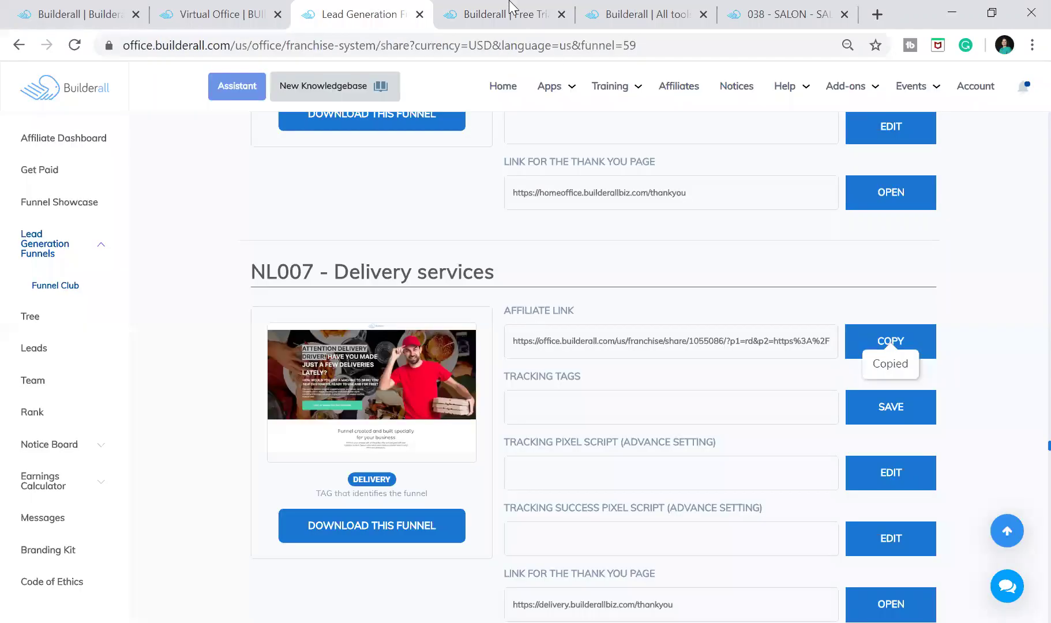
{"action": "key", "text": "ctrl+Tab"}
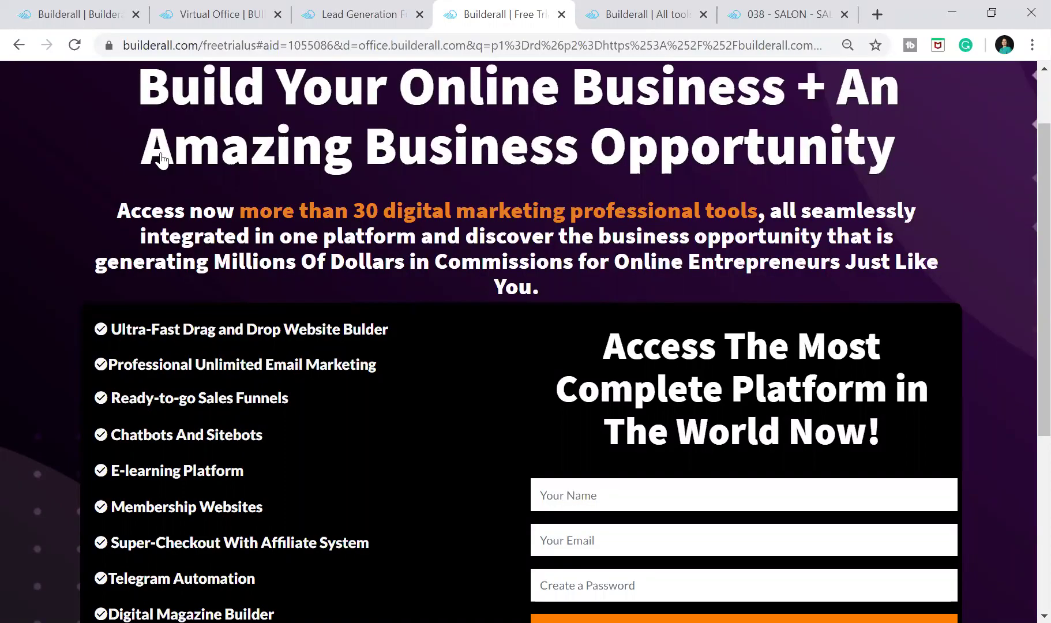
{"action": "scroll", "coordinate": [294, 236], "scroll_direction": "down", "scroll_amount": 2}
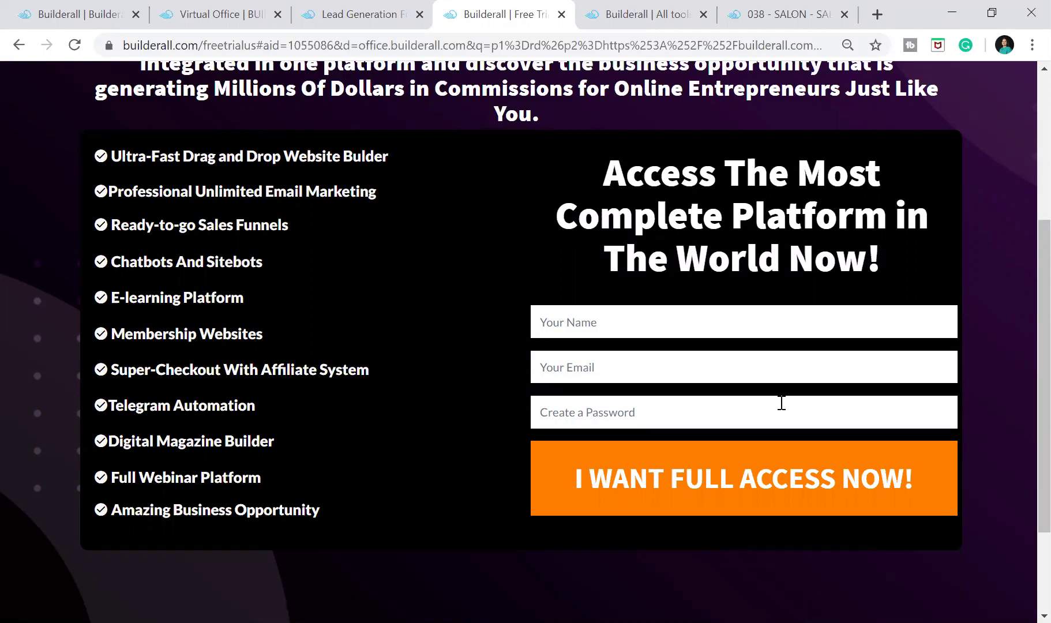
{"action": "scroll", "coordinate": [608, 362], "scroll_direction": "down", "scroll_amount": 3}
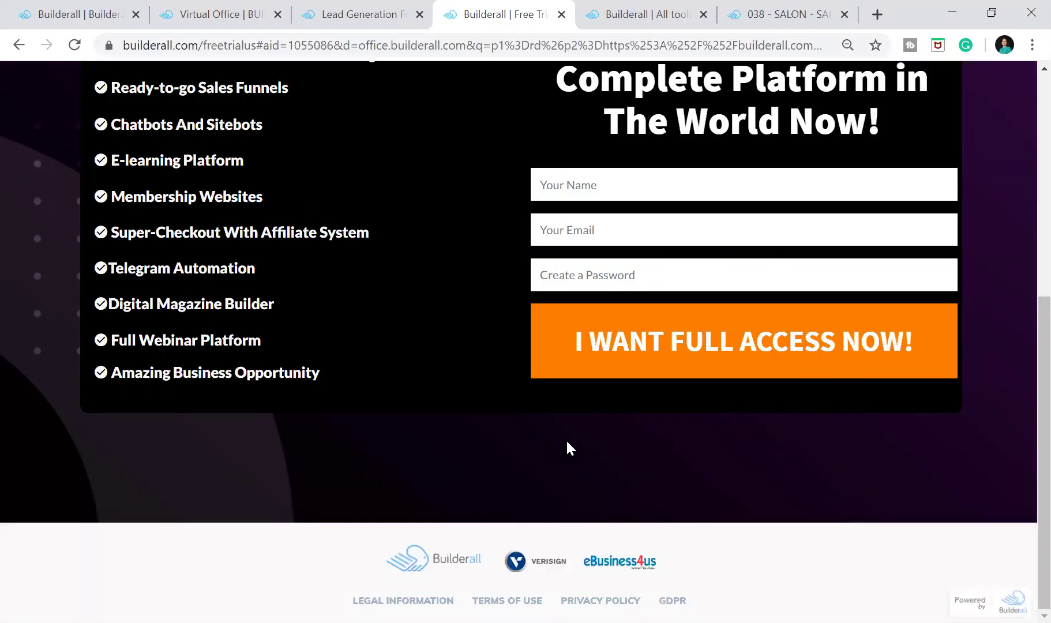
{"action": "scroll", "coordinate": [564, 439], "scroll_direction": "up", "scroll_amount": 8}
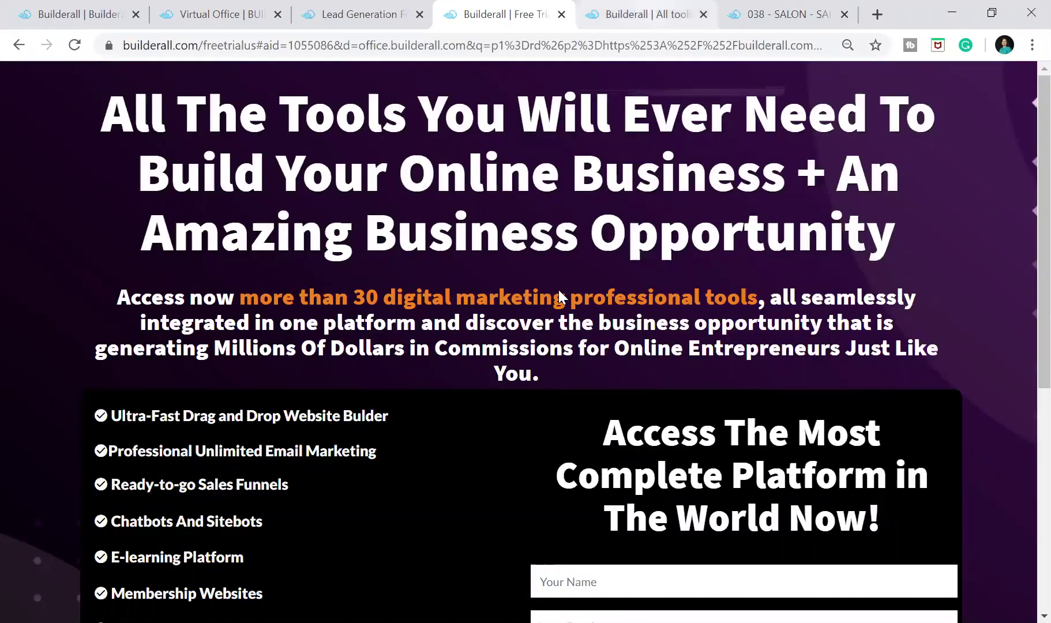
{"action": "key", "text": "ctrl+Tab"}
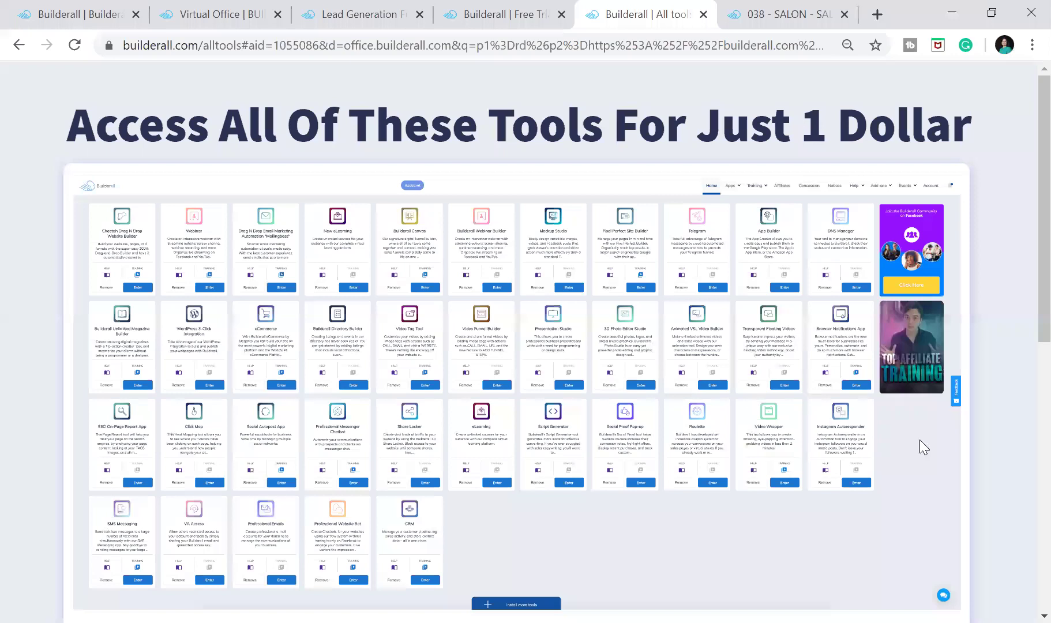
{"action": "scroll", "coordinate": [920, 439], "scroll_direction": "down", "scroll_amount": 1}
{"action": "scroll", "coordinate": [920, 440], "scroll_direction": "up", "scroll_amount": 1}
- Review the 1-dollar headline and the aid affiliate value in the address, then switch to the SALON funnel
{"action": "left_click_drag", "start_coordinate": [575, 115], "coordinate": [964, 145]}
{"action": "left_click", "coordinate": [976, 142]}
{"action": "scroll", "coordinate": [657, 246], "scroll_direction": "down", "scroll_amount": 1}
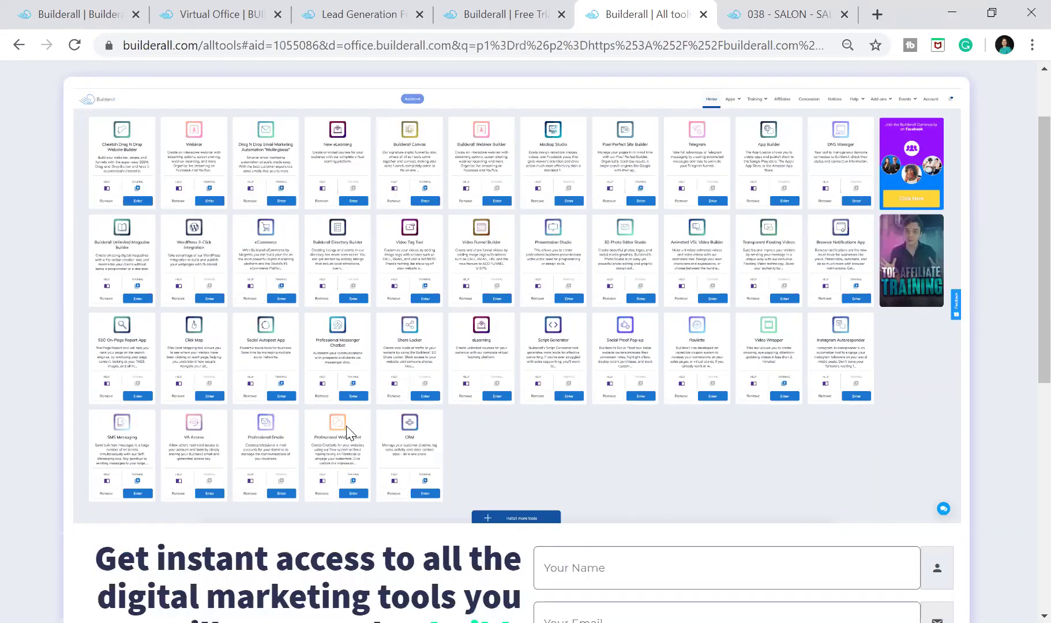
{"action": "scroll", "coordinate": [774, 428], "scroll_direction": "down", "scroll_amount": 4}
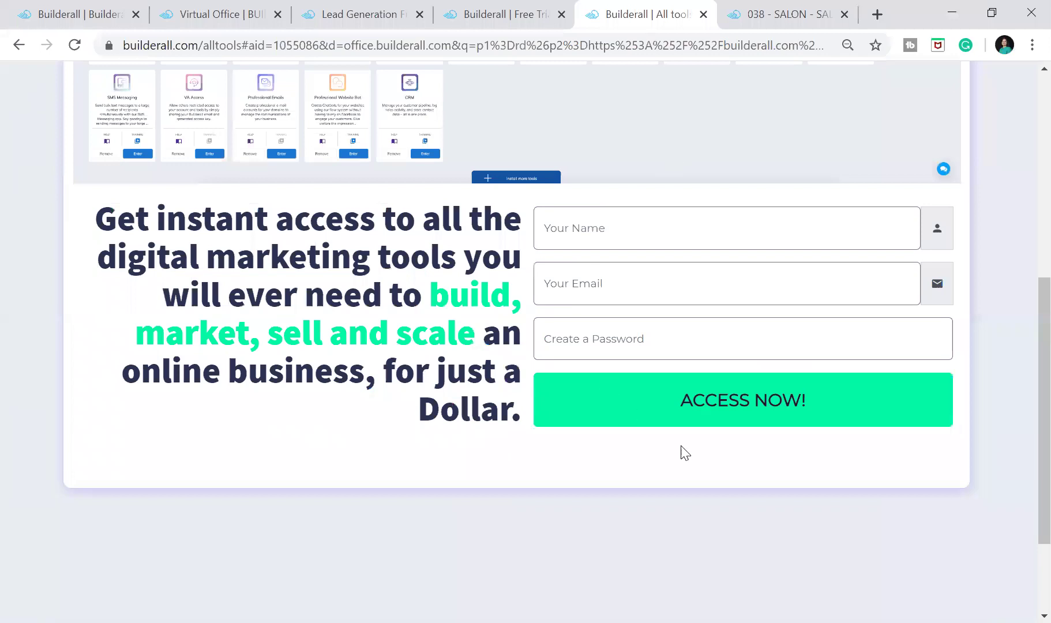
{"action": "scroll", "coordinate": [681, 444], "scroll_direction": "down", "scroll_amount": 1}
{"action": "scroll", "coordinate": [754, 345], "scroll_direction": "down", "scroll_amount": 1}
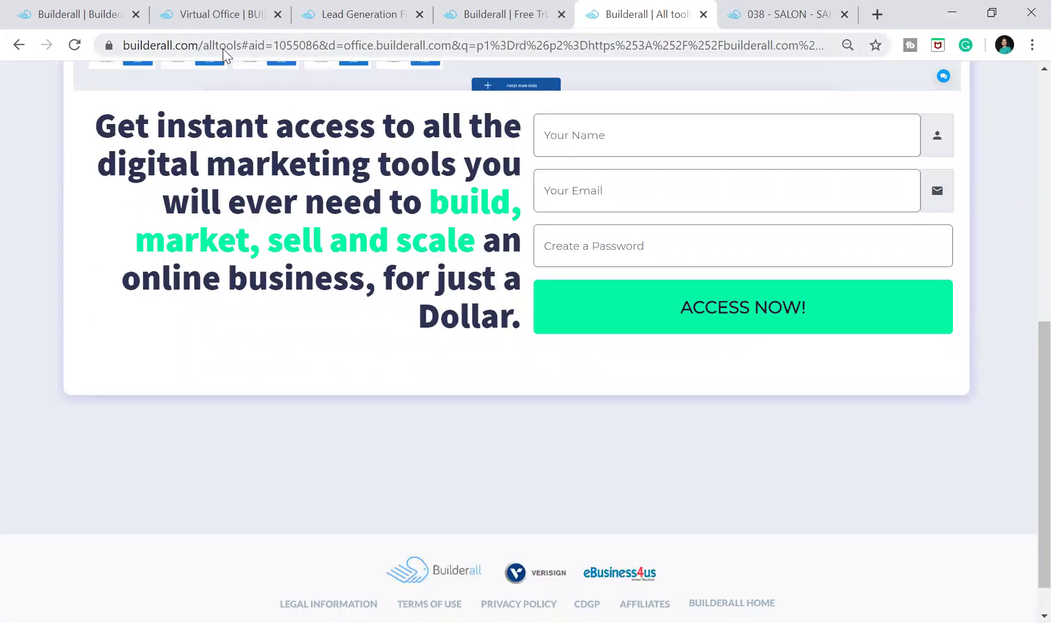
{"action": "left_click", "coordinate": [283, 45]}
{"action": "double_click", "coordinate": [300, 45]}
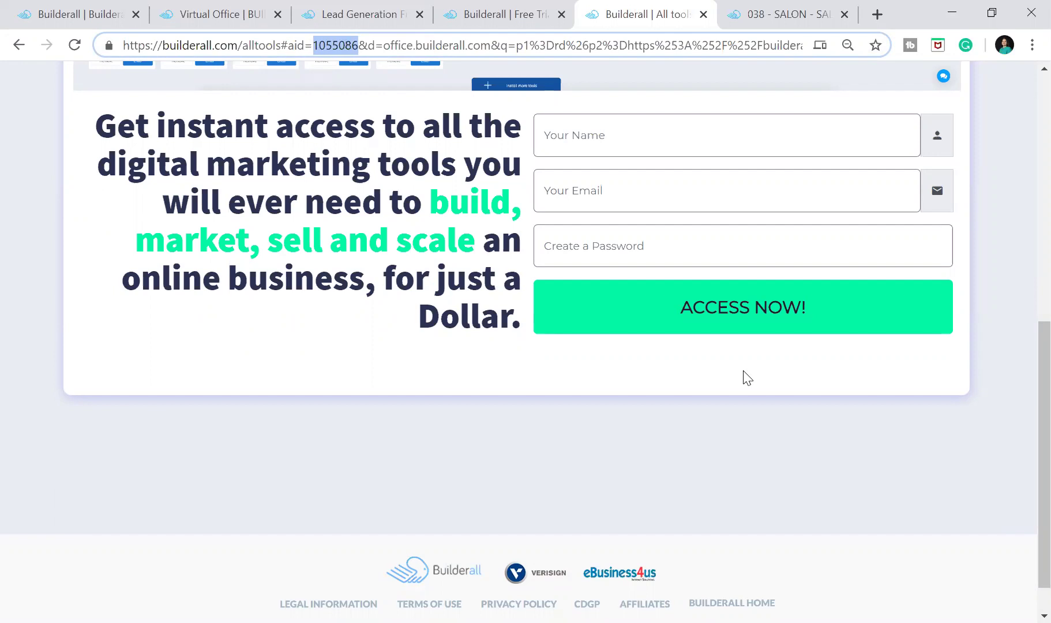
{"action": "left_click", "coordinate": [480, 438]}
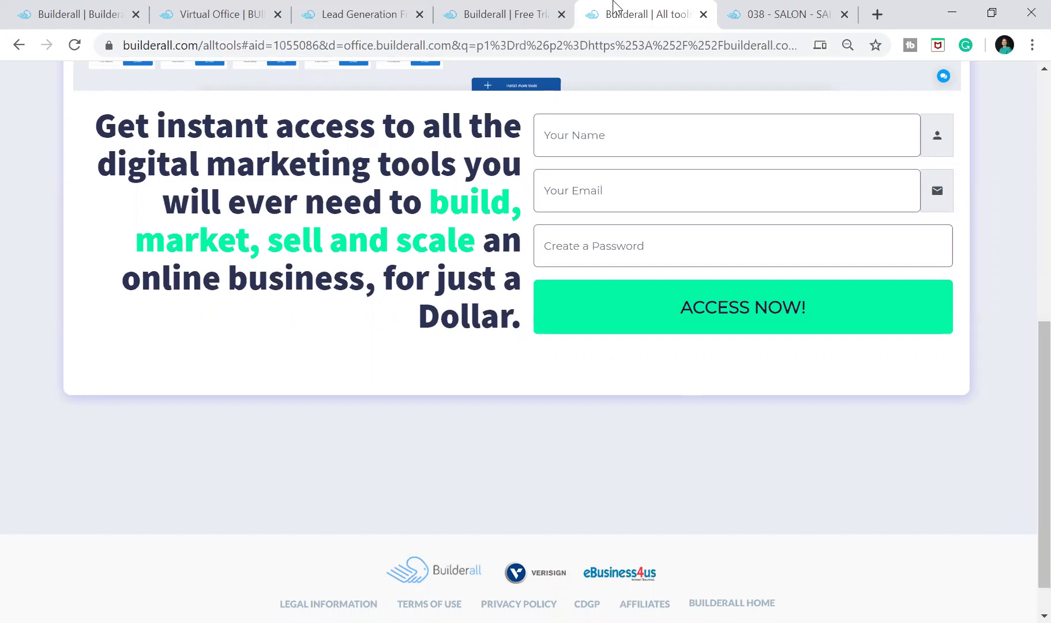
{"action": "key", "text": "ctrl+Tab"}
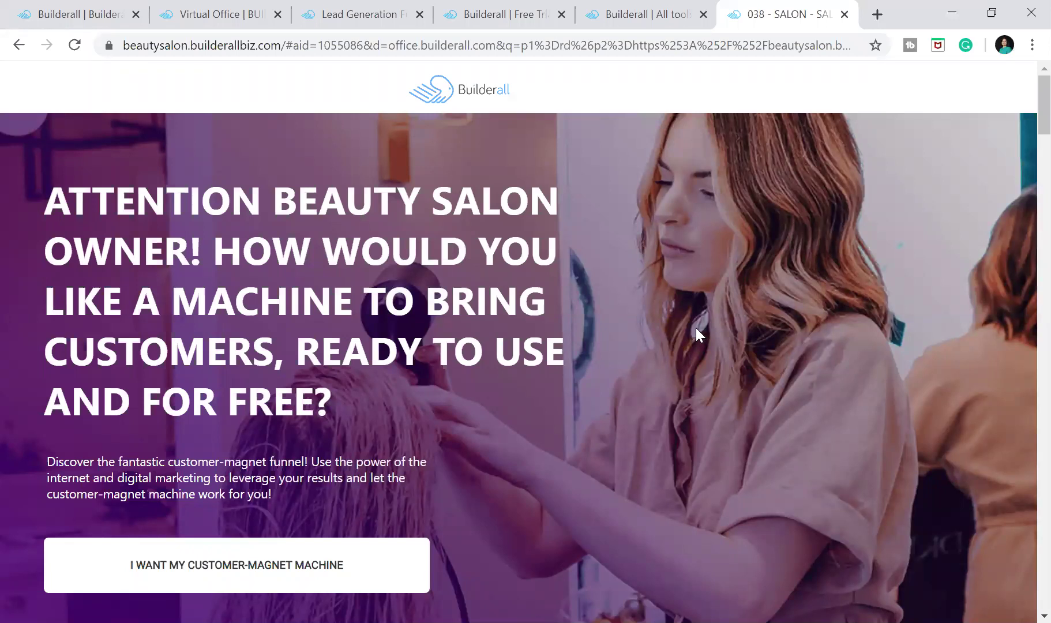
{"action": "scroll", "coordinate": [696, 328], "scroll_direction": "down", "scroll_amount": 5}
{"action": "scroll", "coordinate": [639, 248], "scroll_direction": "up", "scroll_amount": 5}
- Scroll the 038 - SALON page through its lead-capture and company sections, then jump back to the headline
{"action": "left_click_drag", "start_coordinate": [193, 197], "coordinate": [45, 198]}
{"action": "scroll", "coordinate": [687, 384], "scroll_direction": "down", "scroll_amount": 4}
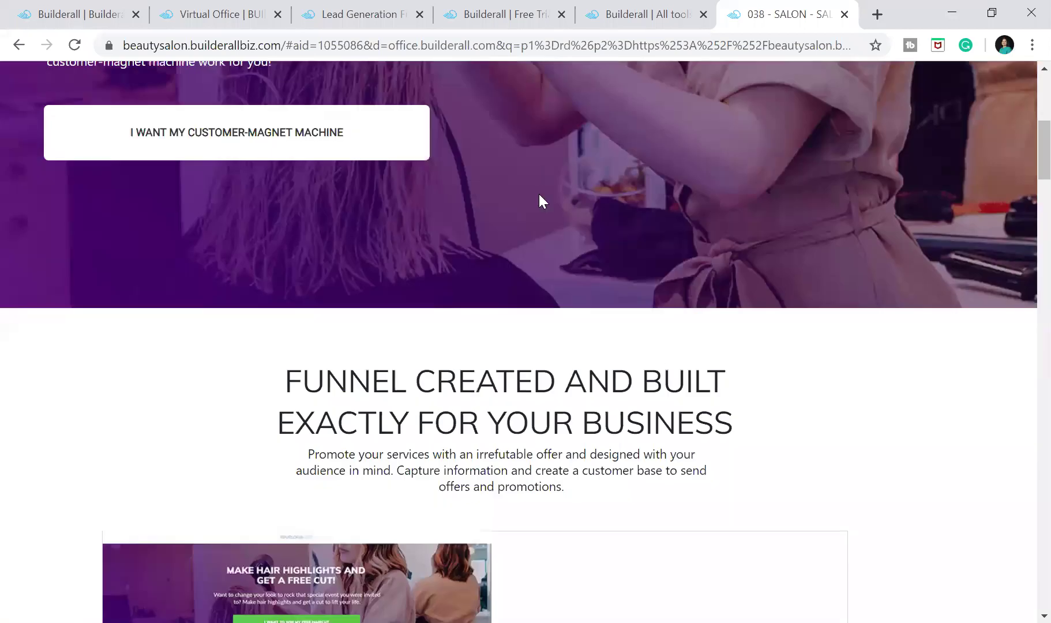
{"action": "scroll", "coordinate": [541, 202], "scroll_direction": "down", "scroll_amount": 3}
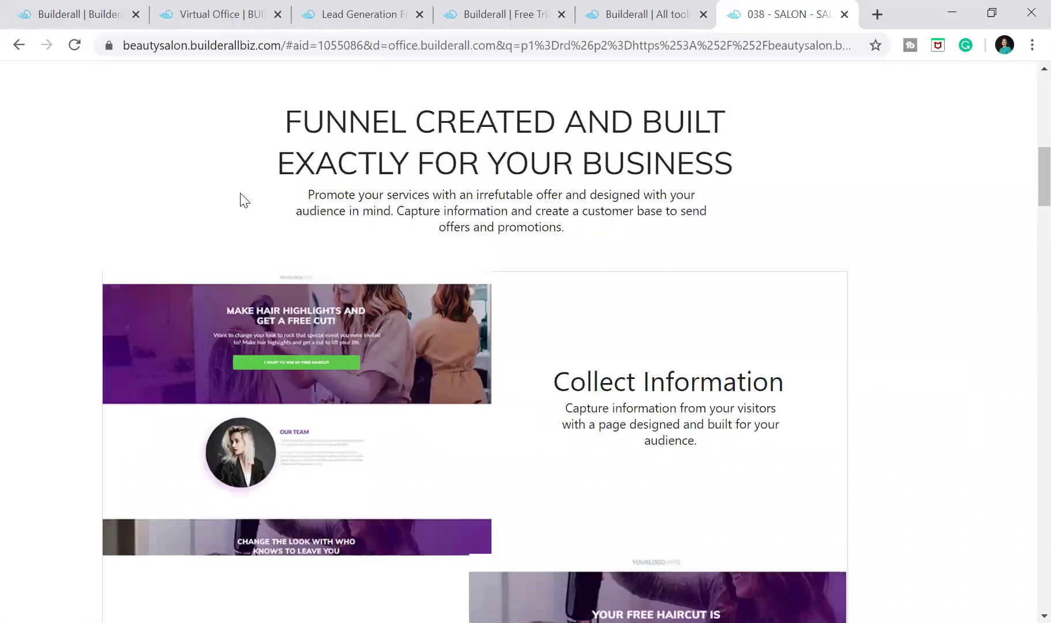
{"action": "scroll", "coordinate": [246, 201], "scroll_direction": "down", "scroll_amount": 3}
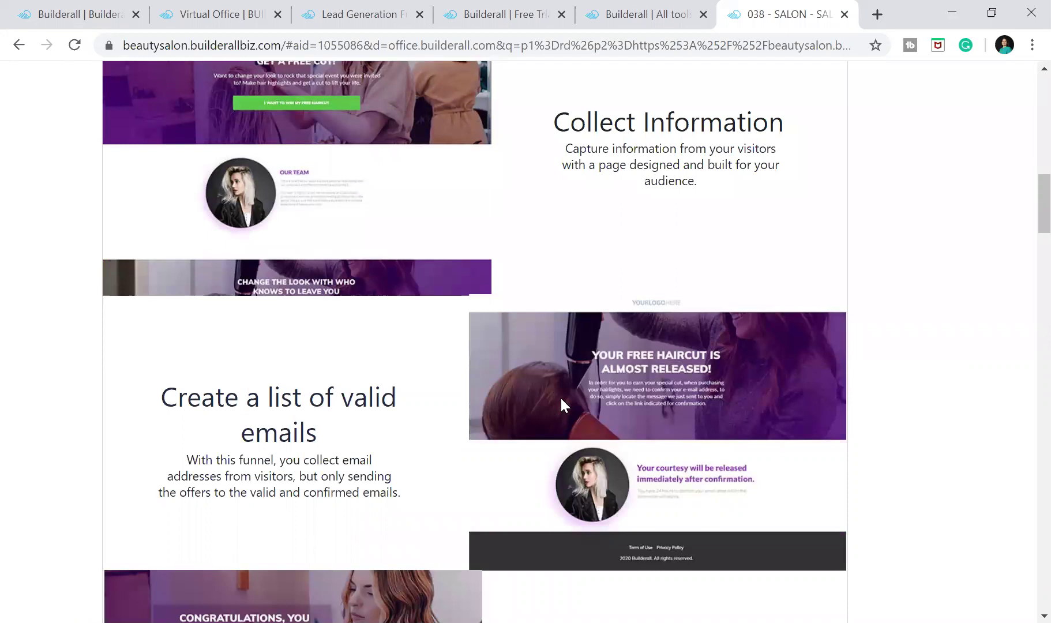
{"action": "scroll", "coordinate": [559, 398], "scroll_direction": "down", "scroll_amount": 1}
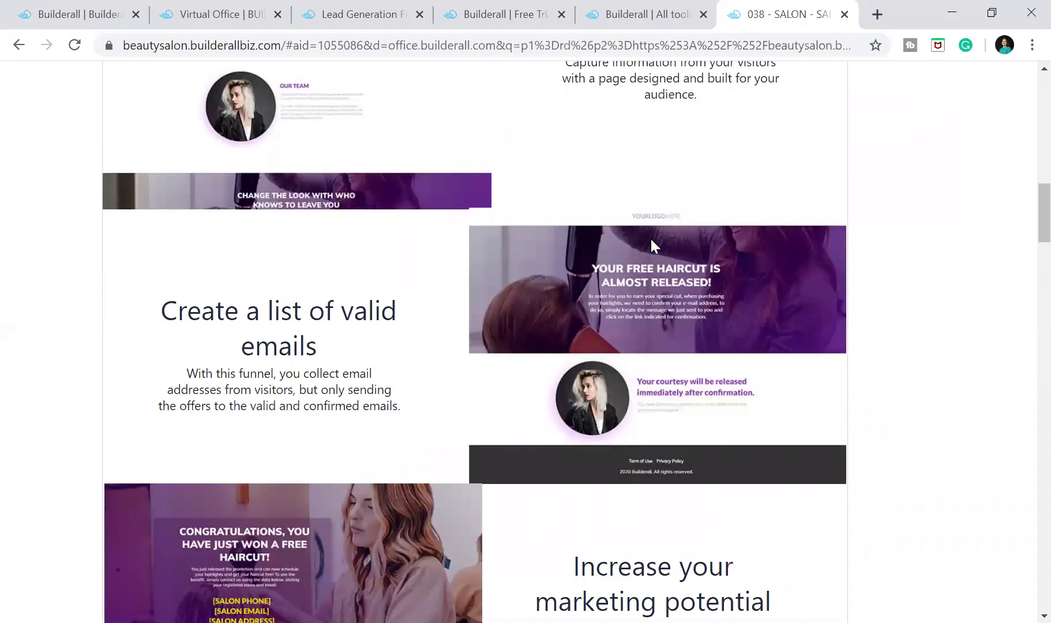
{"action": "scroll", "coordinate": [653, 246], "scroll_direction": "down", "scroll_amount": 3}
{"action": "scroll", "coordinate": [553, 439], "scroll_direction": "down", "scroll_amount": 2}
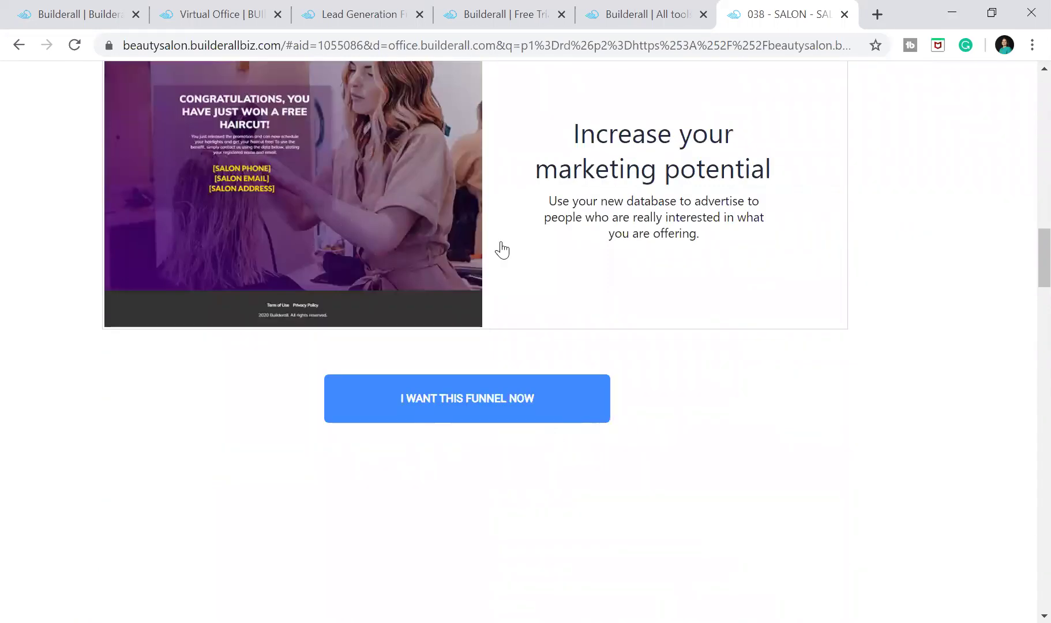
{"action": "scroll", "coordinate": [502, 222], "scroll_direction": "down", "scroll_amount": 2}
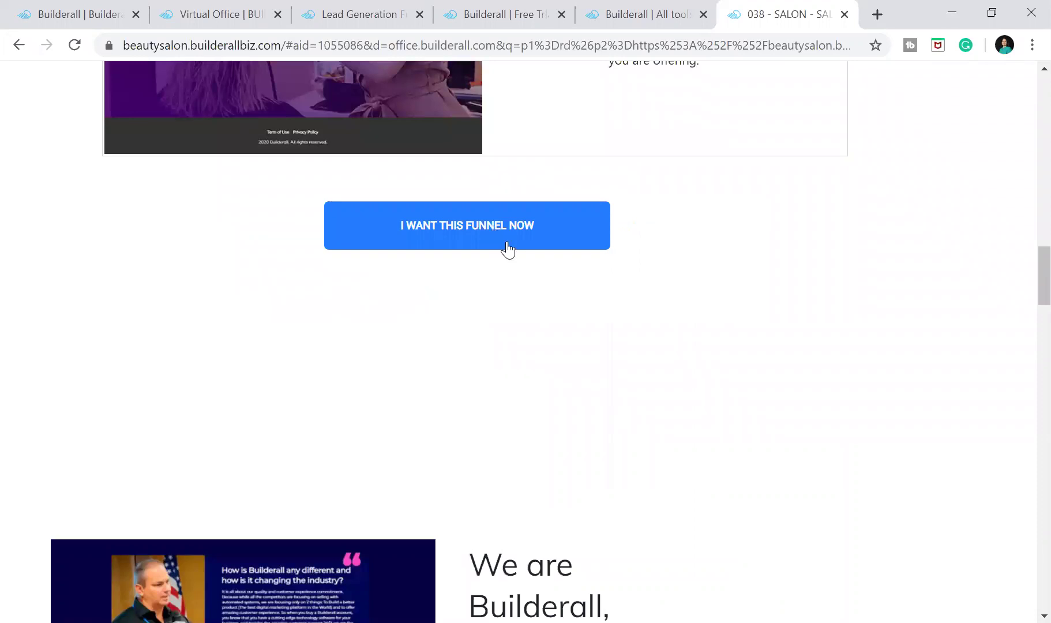
{"action": "scroll", "coordinate": [508, 248], "scroll_direction": "down", "scroll_amount": 3}
{"action": "scroll", "coordinate": [508, 248], "scroll_direction": "down", "scroll_amount": 2}
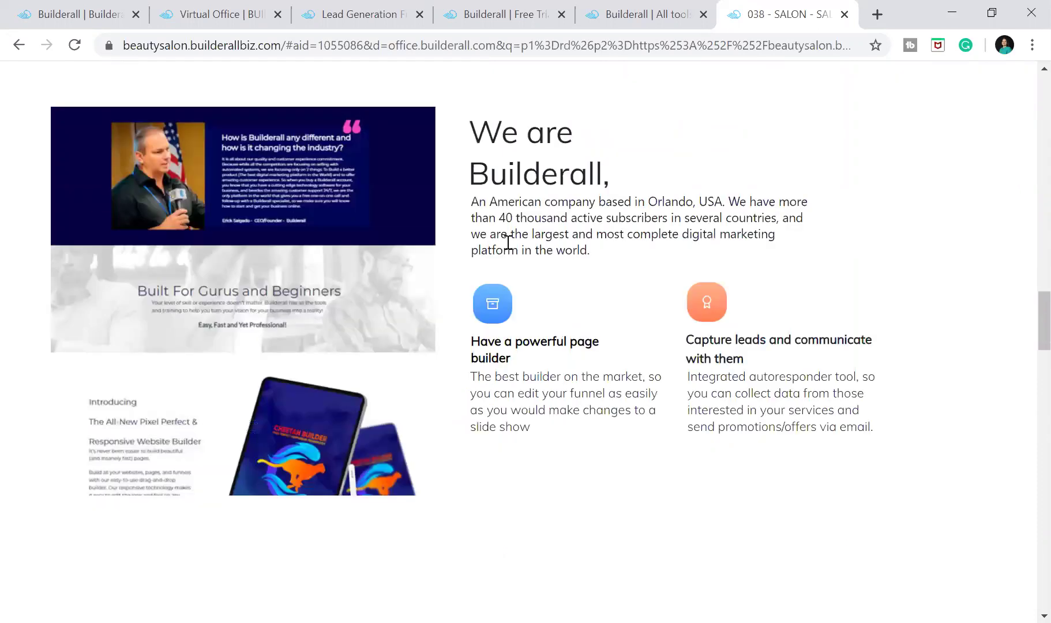
{"action": "scroll", "coordinate": [508, 244], "scroll_direction": "down", "scroll_amount": 1}
{"action": "scroll", "coordinate": [657, 332], "scroll_direction": "down", "scroll_amount": 4}
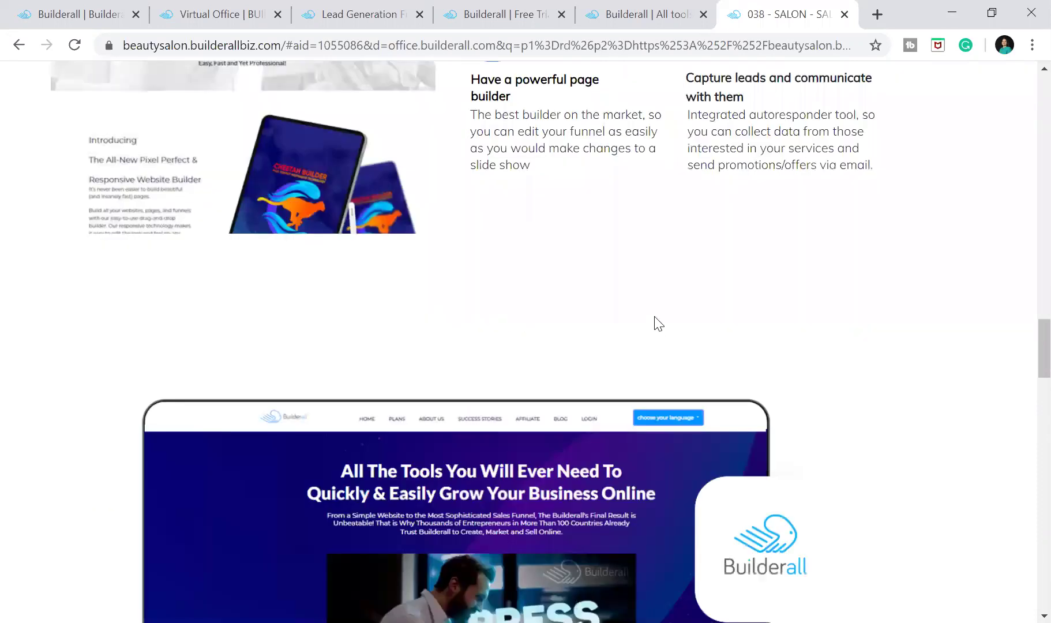
{"action": "scroll", "coordinate": [657, 331], "scroll_direction": "down", "scroll_amount": 5}
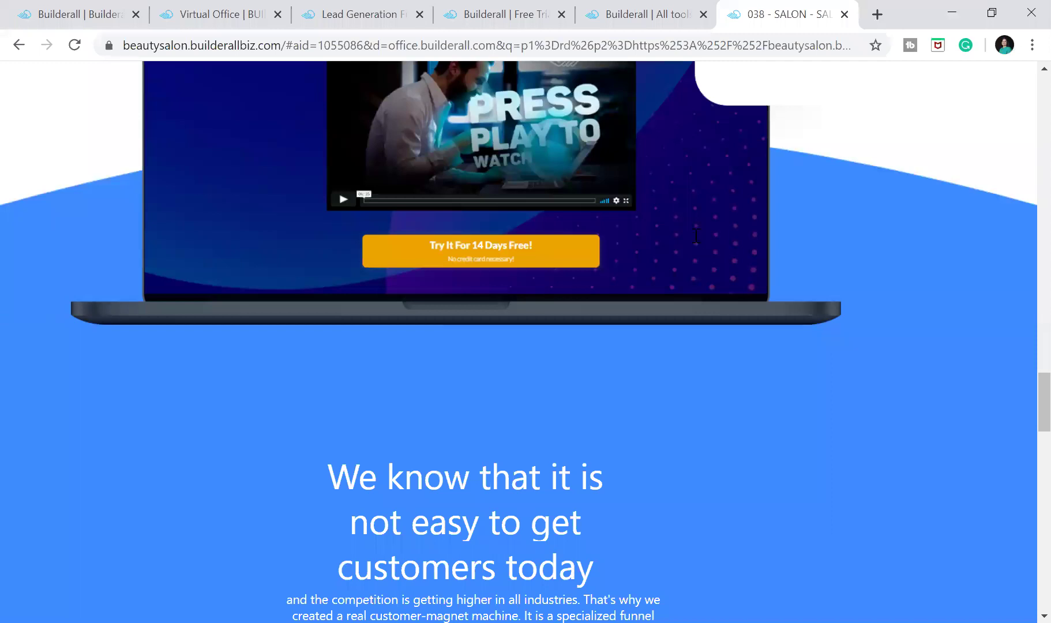
{"action": "scroll", "coordinate": [695, 236], "scroll_direction": "up", "scroll_amount": 10}
{"action": "key", "text": "Home"}
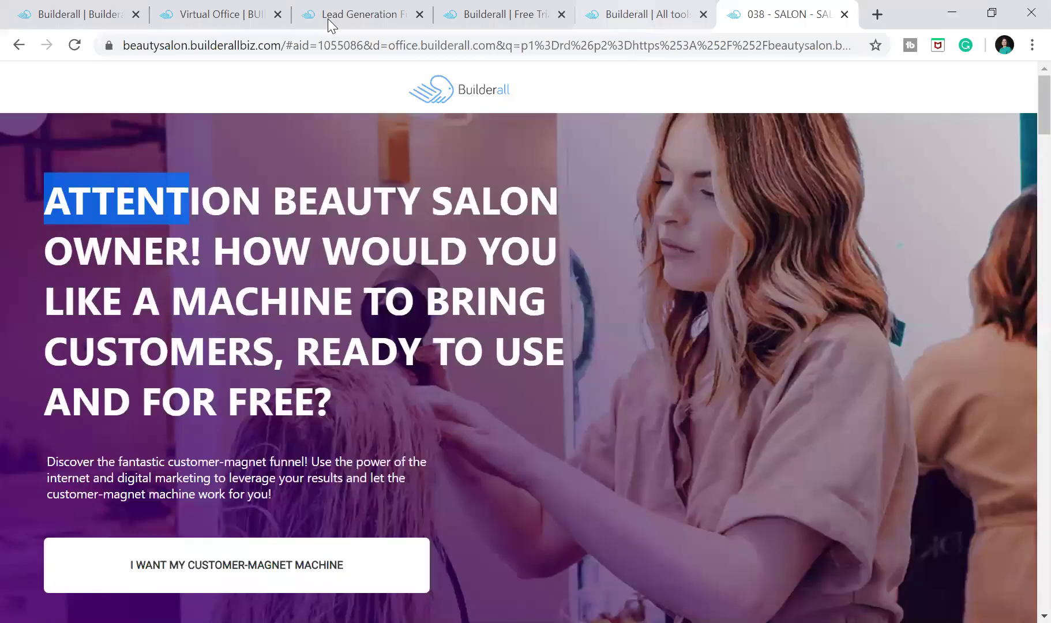
- Return to the Lead Generation funnel list and open the Branding Kit link in a new tab
{"action": "key", "text": "ctrl+3"}
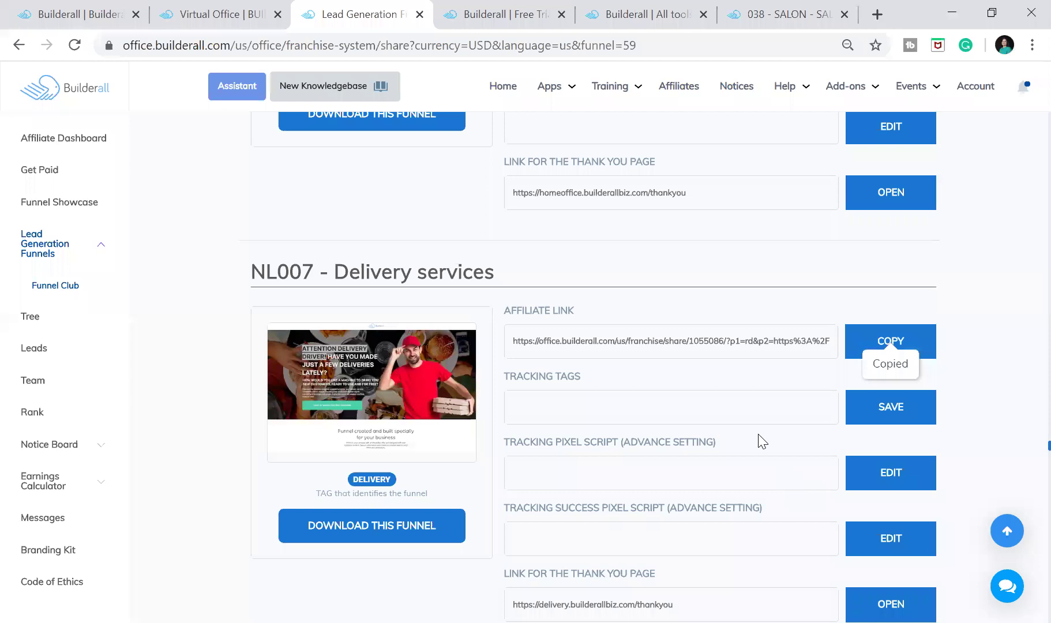
{"action": "scroll", "coordinate": [762, 442], "scroll_direction": "down", "scroll_amount": 2}
{"action": "scroll", "coordinate": [760, 442], "scroll_direction": "down", "scroll_amount": 5}
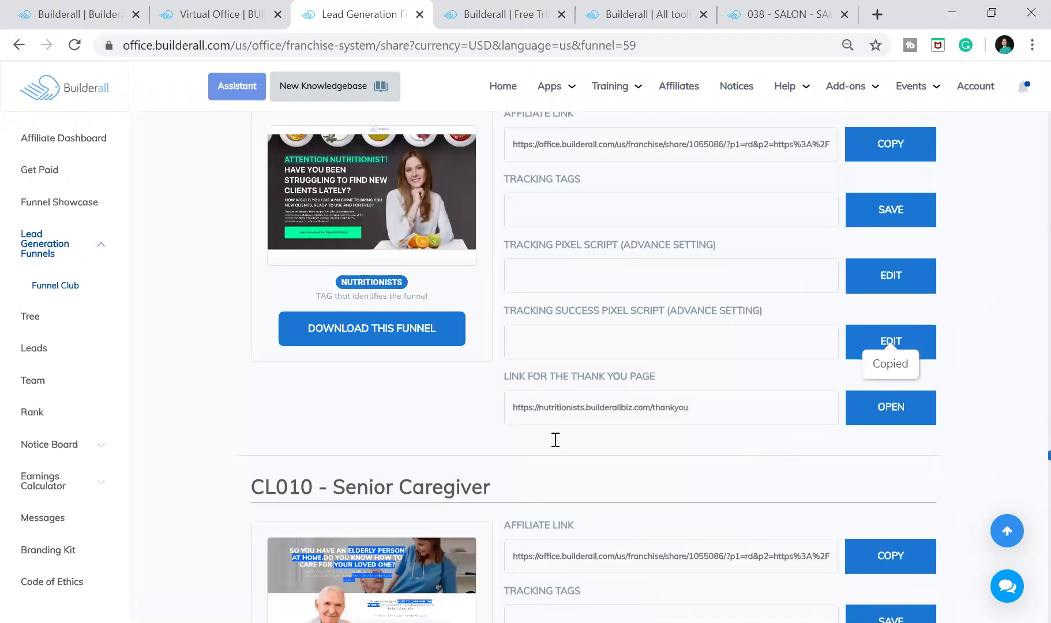
{"action": "scroll", "coordinate": [553, 440], "scroll_direction": "down", "scroll_amount": 5}
{"action": "scroll", "coordinate": [553, 440], "scroll_direction": "down", "scroll_amount": 5}
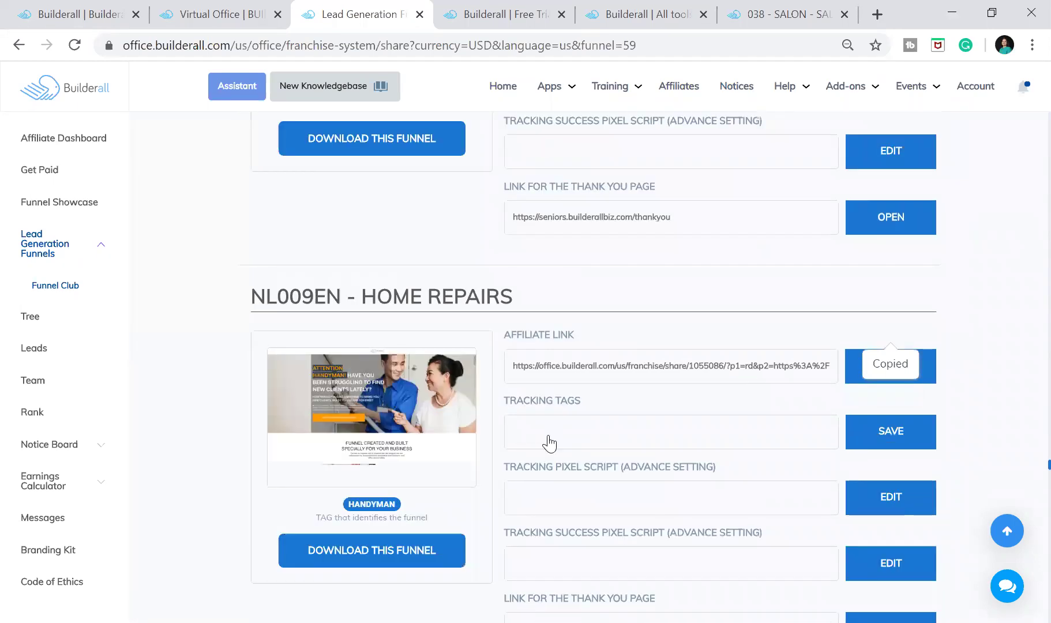
{"action": "scroll", "coordinate": [553, 439], "scroll_direction": "down", "scroll_amount": 5}
{"action": "scroll", "coordinate": [554, 440], "scroll_direction": "down", "scroll_amount": 3}
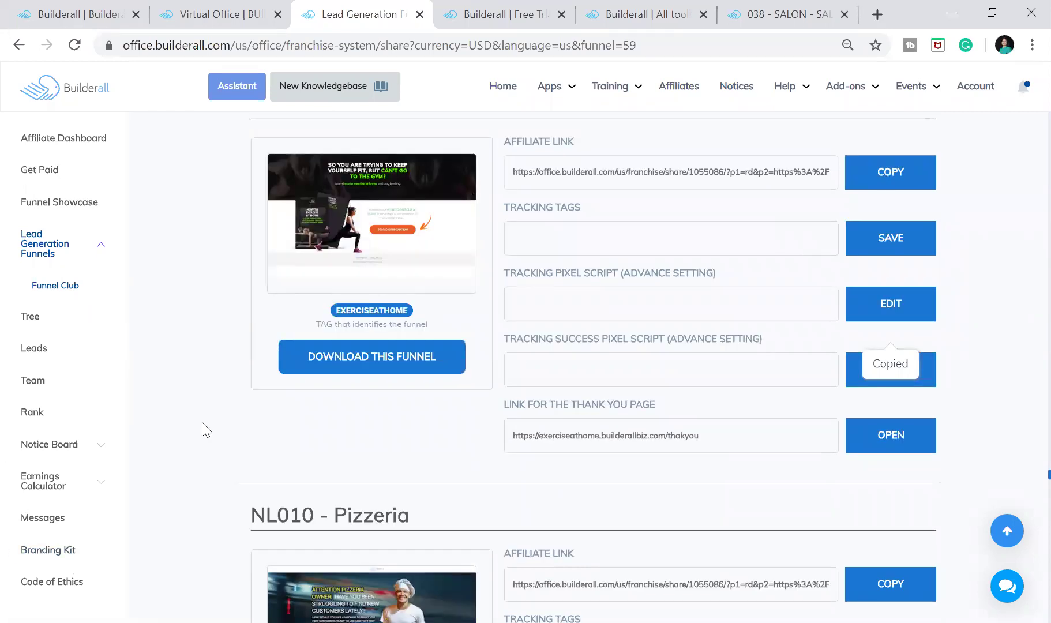
{"action": "right_click", "coordinate": [38, 555]}
{"action": "left_click", "coordinate": [112, 387]}
- View the elements.builderall.com privacy error, retry Branding Kit, and close the duplicate tab
{"action": "left_click", "coordinate": [427, 14]}
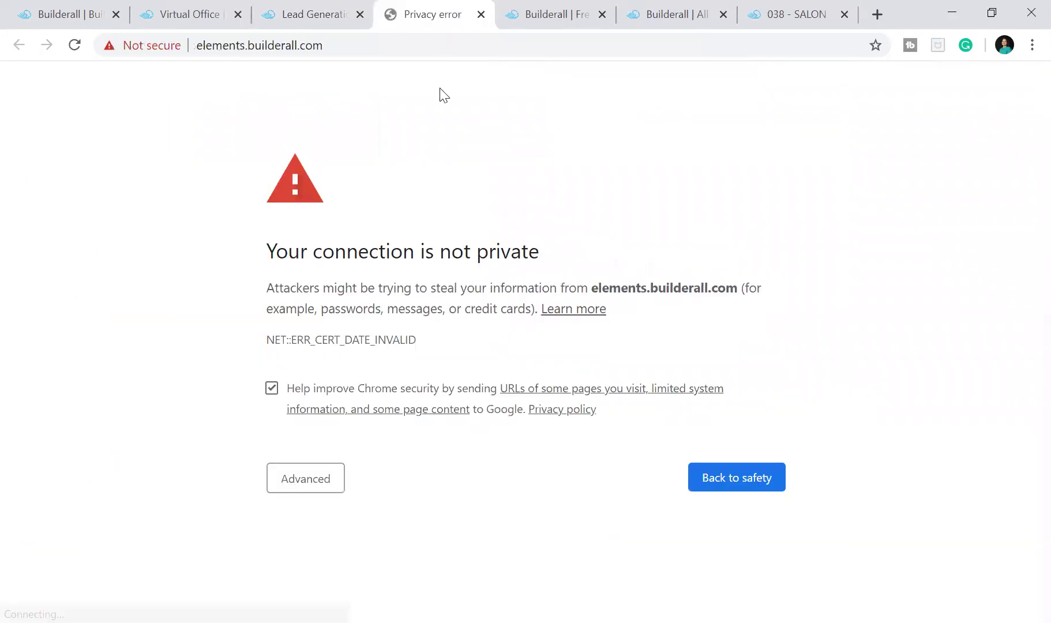
{"action": "left_click", "coordinate": [307, 14]}
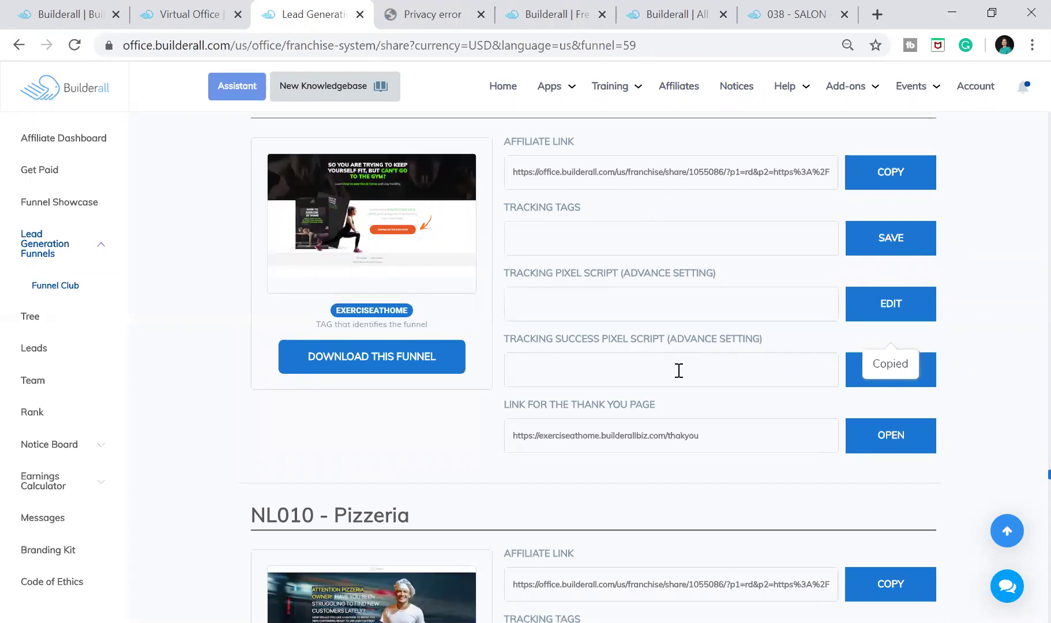
{"action": "left_click", "coordinate": [27, 549]}
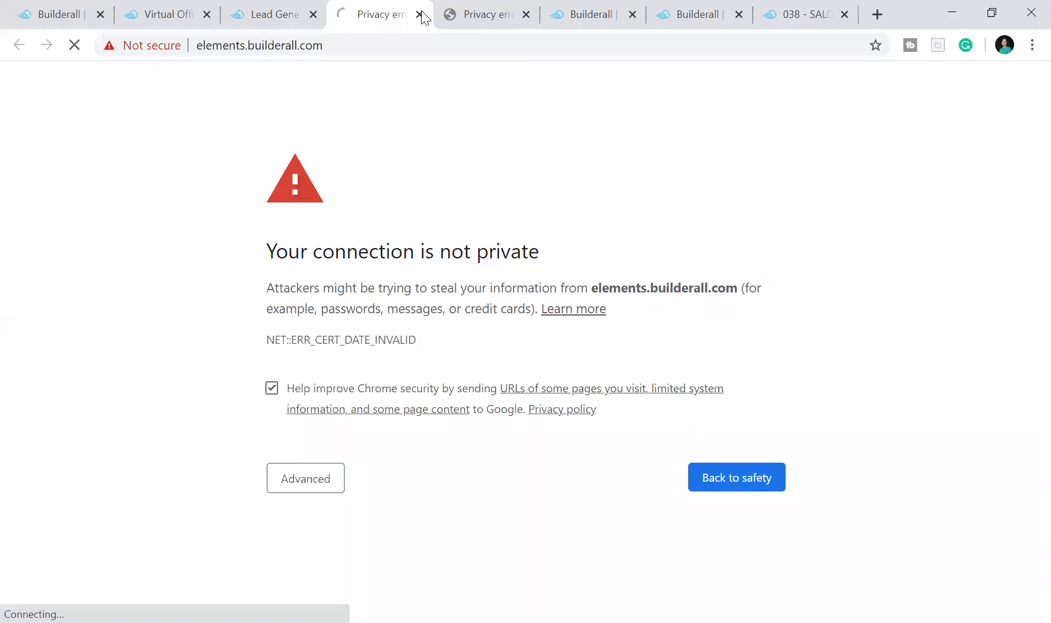
{"action": "key", "text": "ctrl+w"}
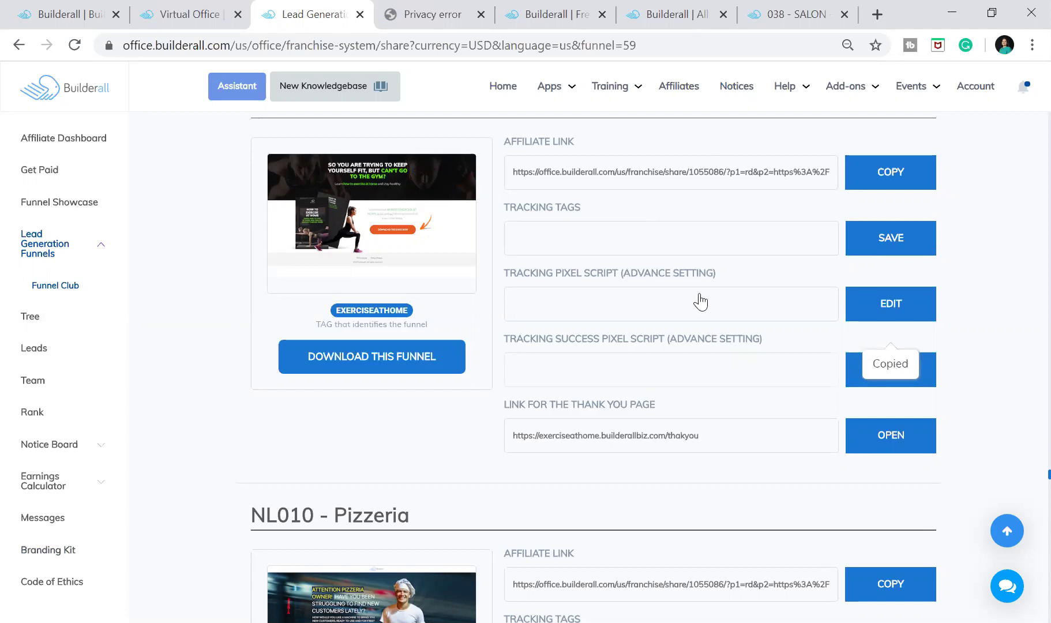
{"action": "scroll", "coordinate": [702, 322], "scroll_direction": "down", "scroll_amount": 2}
{"action": "scroll", "coordinate": [703, 323], "scroll_direction": "down", "scroll_amount": 5}
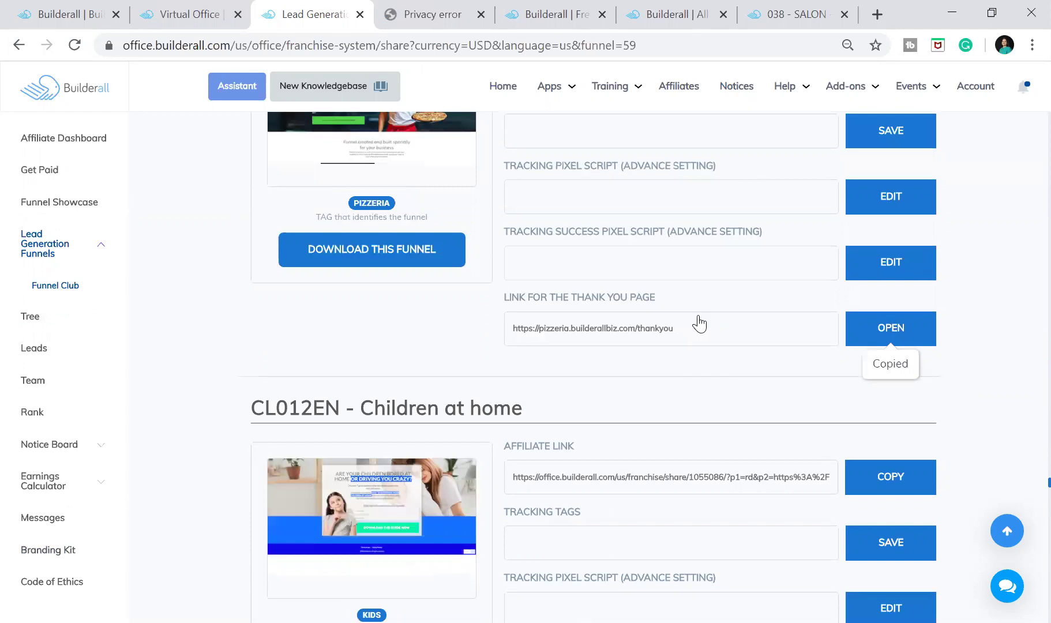
{"action": "scroll", "coordinate": [703, 322], "scroll_direction": "down", "scroll_amount": 3}
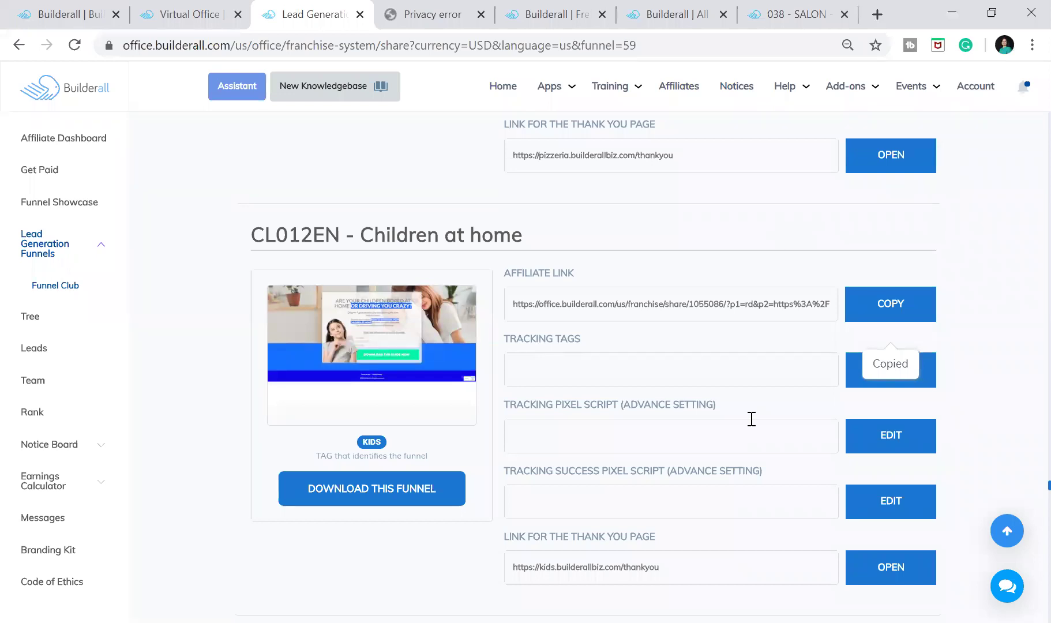
{"action": "scroll", "coordinate": [750, 420], "scroll_direction": "down", "scroll_amount": 3}
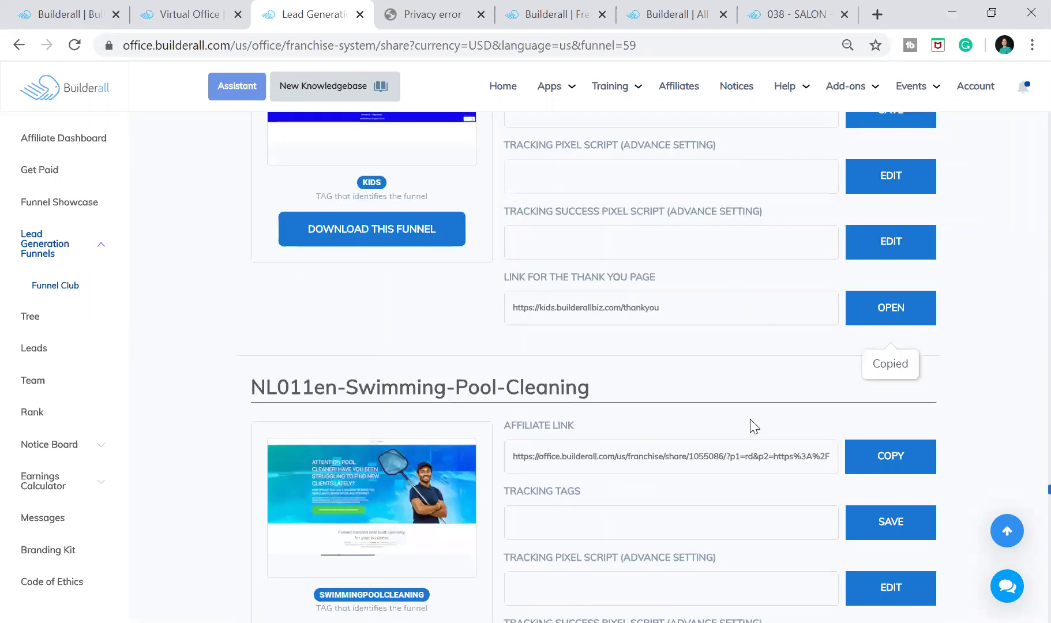
{"action": "scroll", "coordinate": [750, 419], "scroll_direction": "down", "scroll_amount": 5}
{"action": "scroll", "coordinate": [750, 419], "scroll_direction": "down", "scroll_amount": 5}
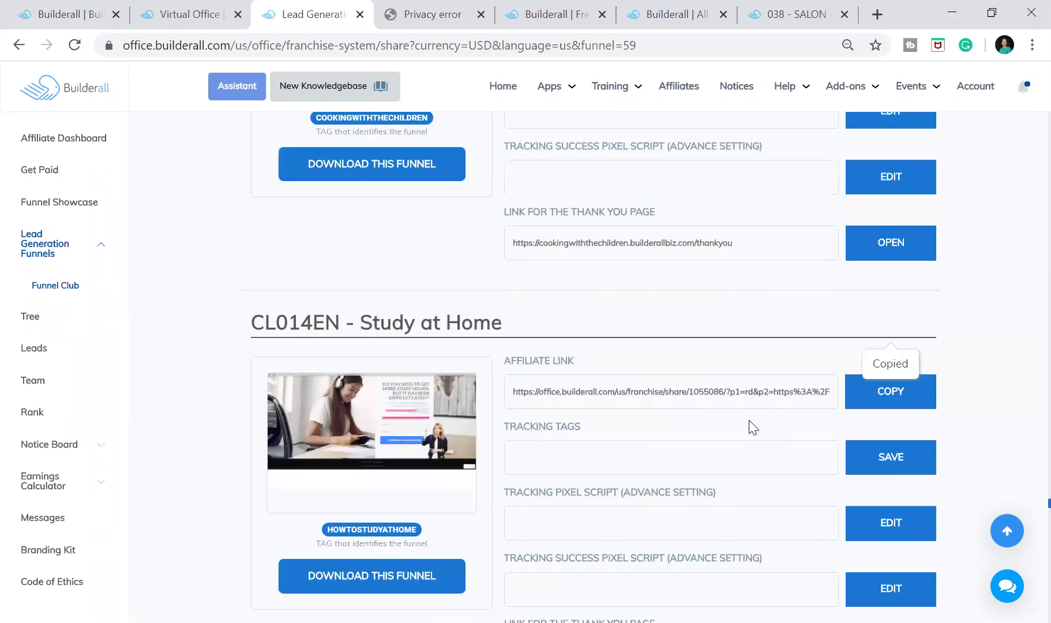
{"action": "scroll", "coordinate": [750, 428], "scroll_direction": "down", "scroll_amount": 5}
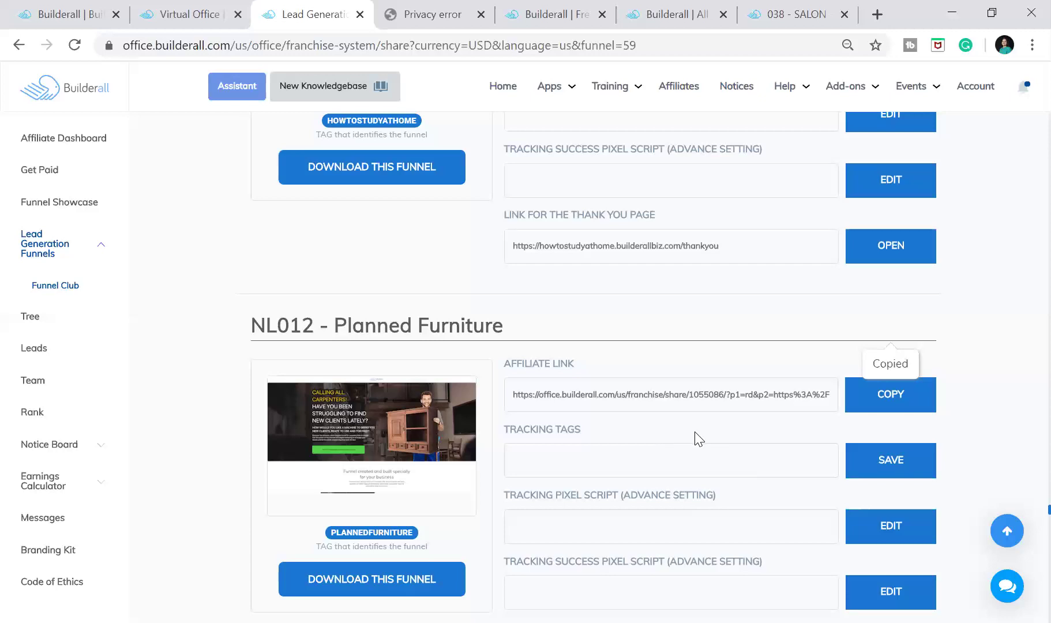
{"action": "scroll", "coordinate": [695, 436], "scroll_direction": "down", "scroll_amount": 3}
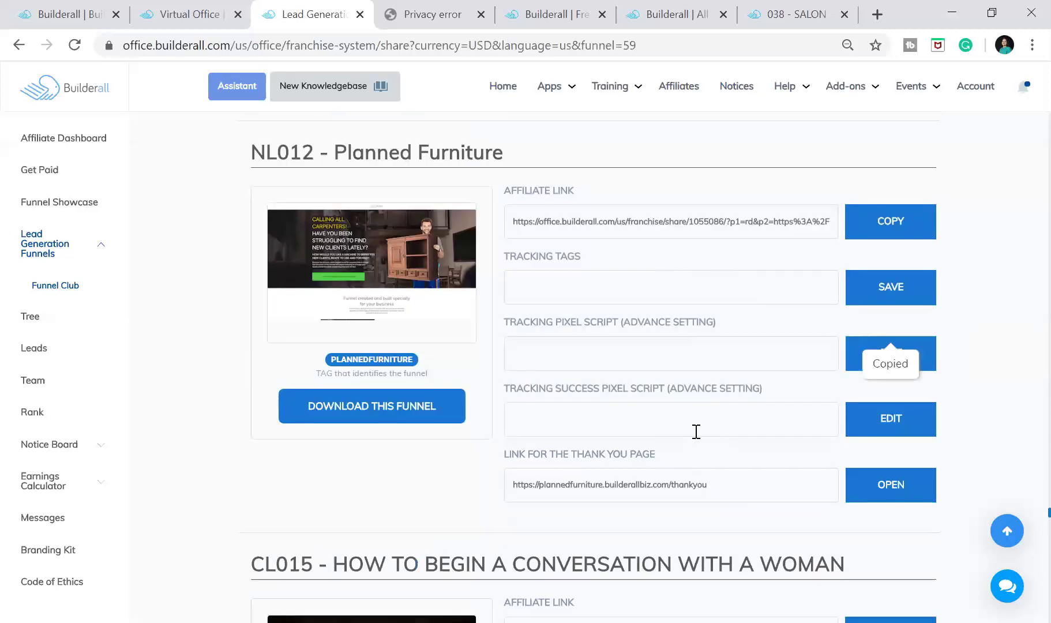
{"action": "scroll", "coordinate": [695, 436], "scroll_direction": "down", "scroll_amount": 3}
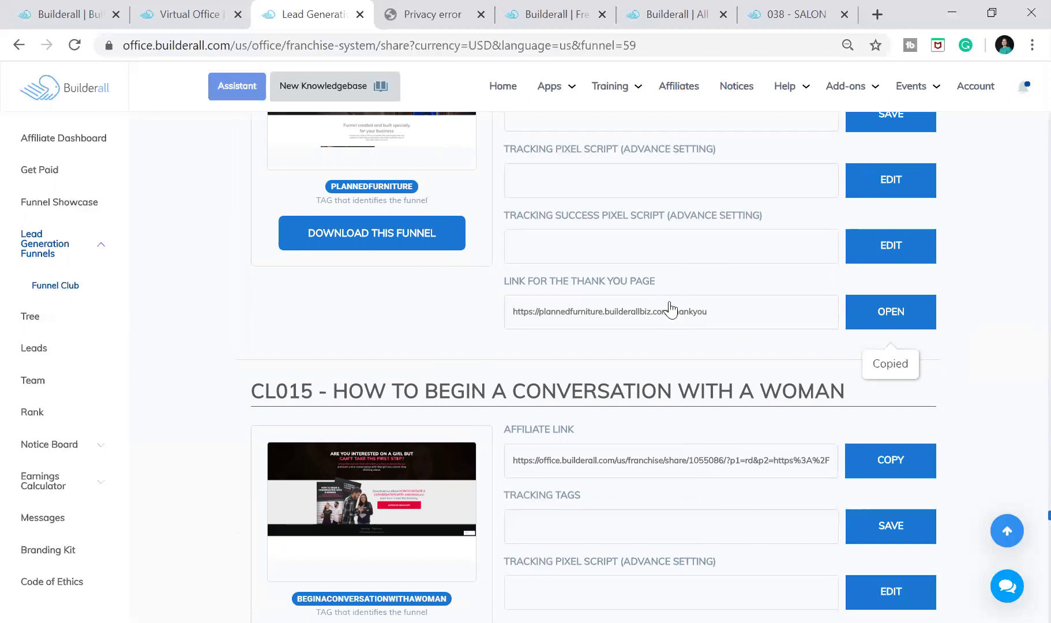
{"action": "scroll", "coordinate": [669, 308], "scroll_direction": "down", "scroll_amount": 5}
{"action": "scroll", "coordinate": [673, 321], "scroll_direction": "down", "scroll_amount": 2}
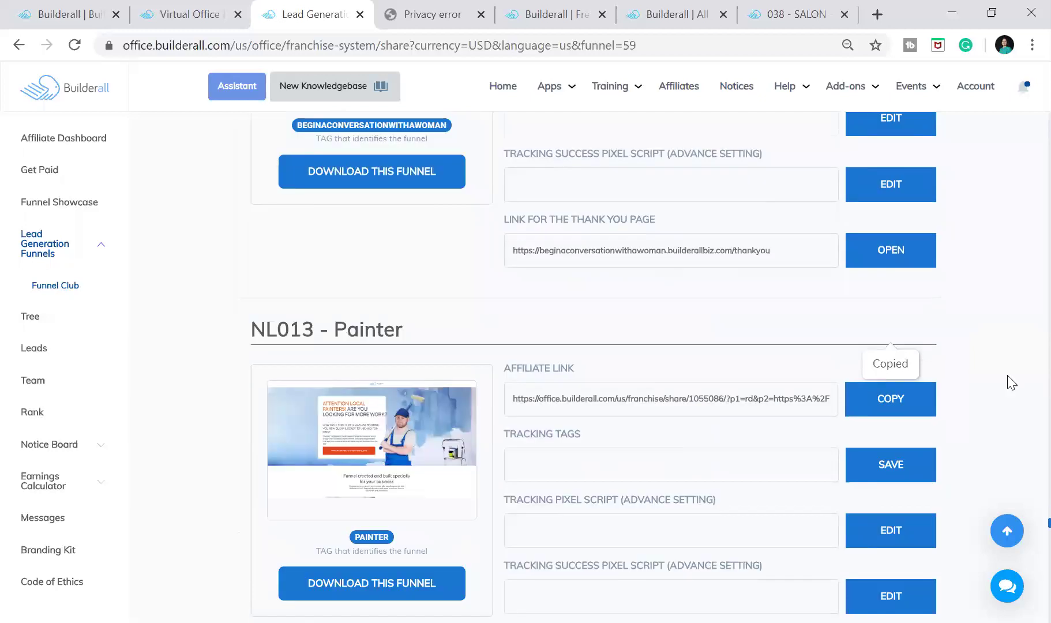
{"action": "scroll", "coordinate": [995, 393], "scroll_direction": "down", "scroll_amount": 1}
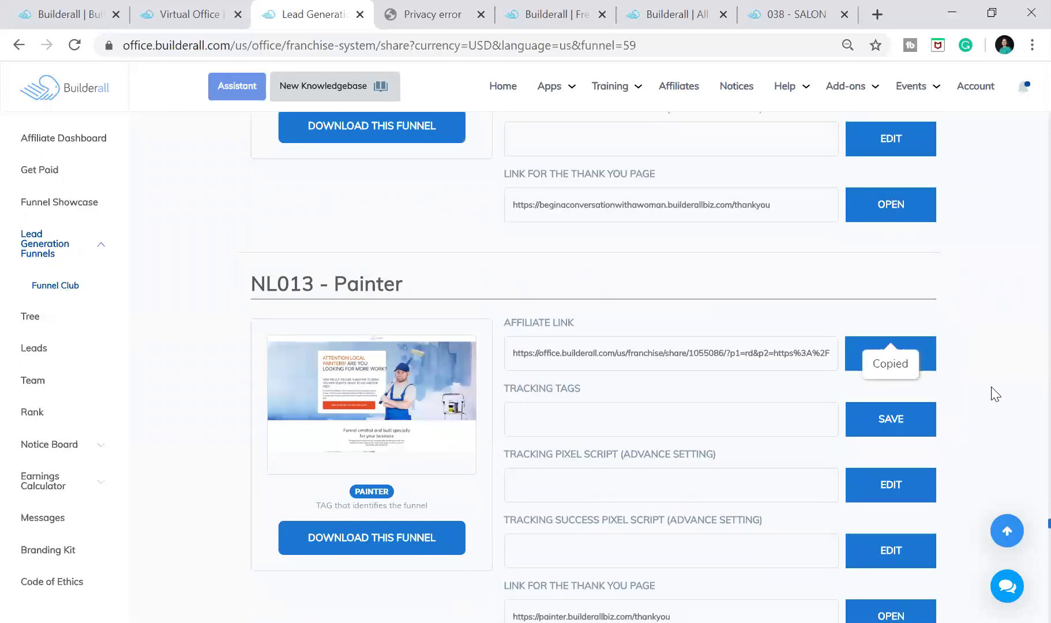
{"action": "scroll", "coordinate": [995, 394], "scroll_direction": "down", "scroll_amount": 3}
{"action": "scroll", "coordinate": [995, 394], "scroll_direction": "down", "scroll_amount": 4}
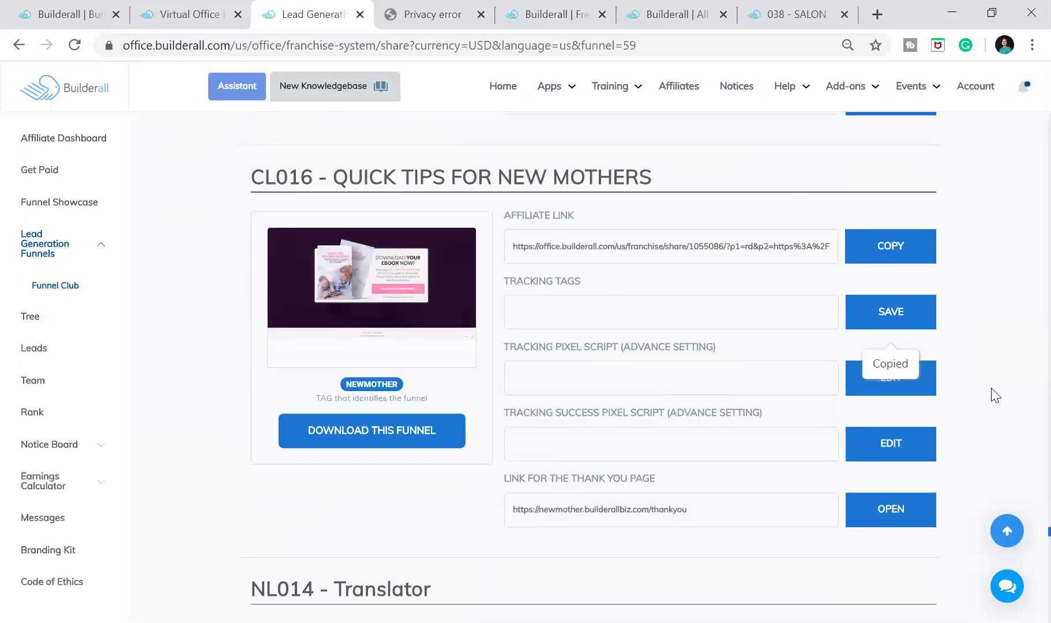
{"action": "scroll", "coordinate": [995, 395], "scroll_direction": "down", "scroll_amount": 3}
{"action": "scroll", "coordinate": [995, 395], "scroll_direction": "down", "scroll_amount": 4}
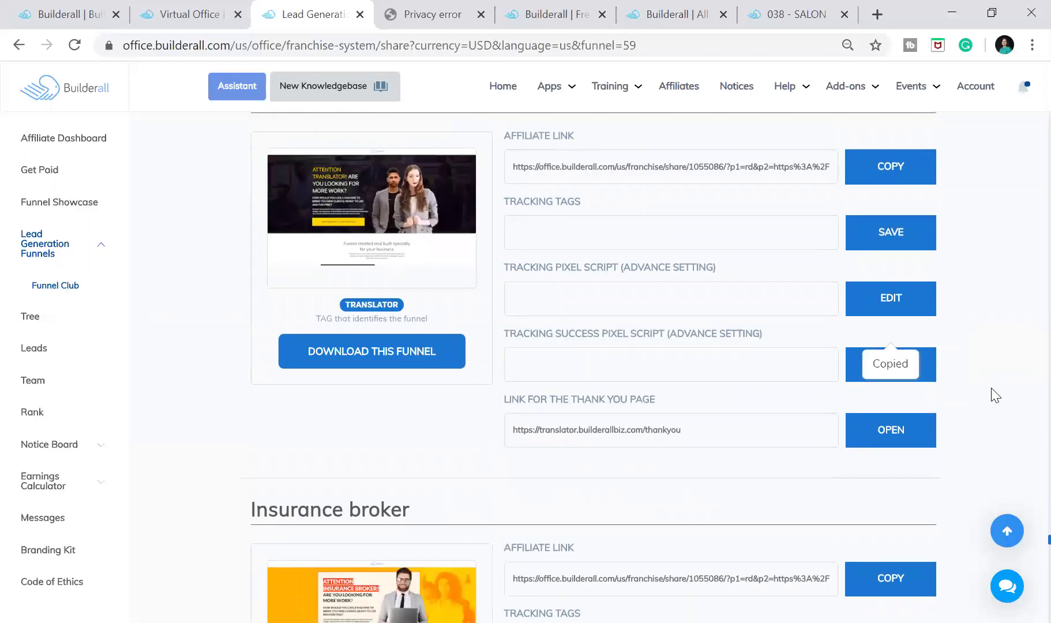
{"action": "scroll", "coordinate": [995, 395], "scroll_direction": "down", "scroll_amount": 3}
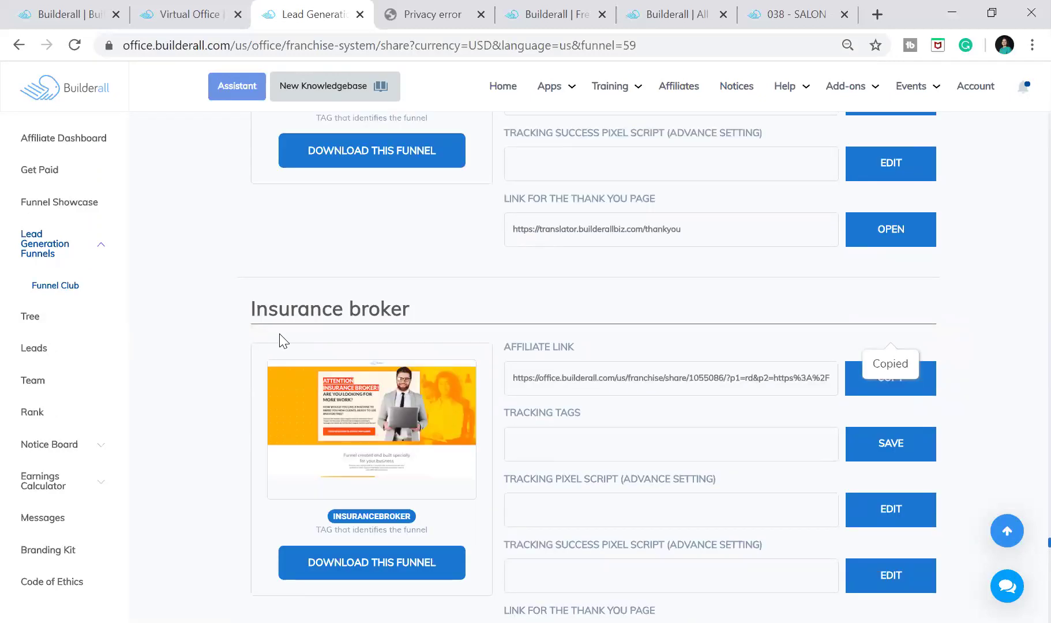
{"action": "scroll", "coordinate": [282, 362], "scroll_direction": "down", "scroll_amount": 3}
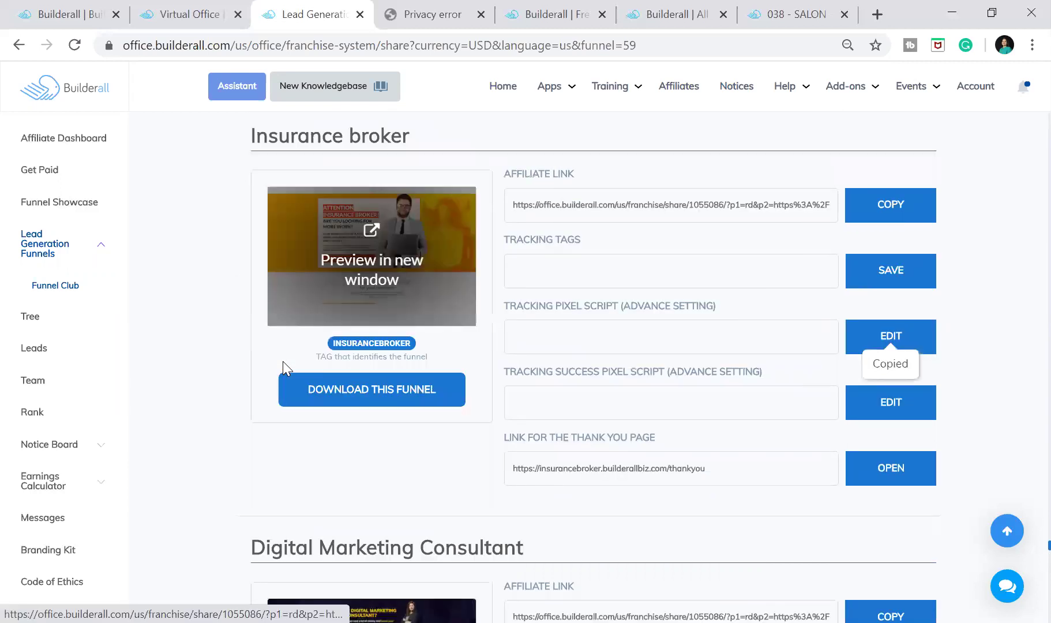